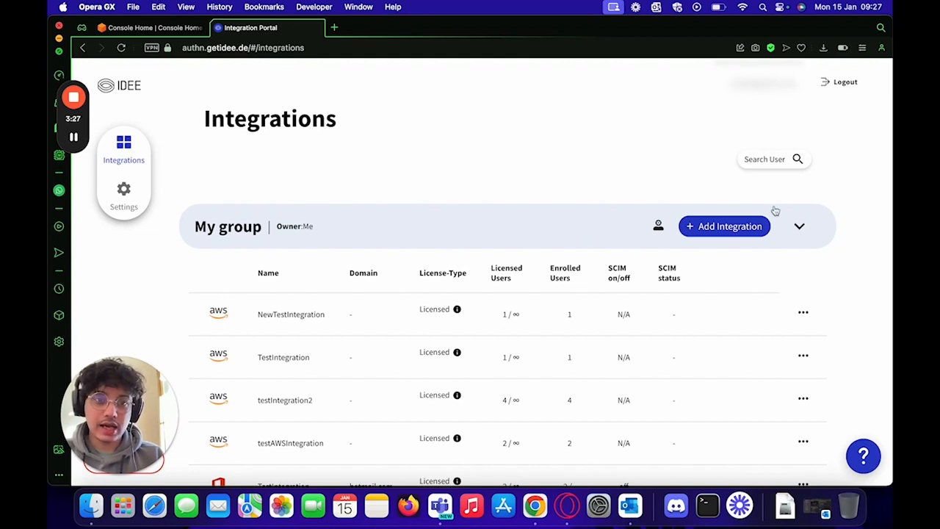
Step: Add a new AWS integration named NewTestIntegration in the IDEE AuthN Integration Portal
click(713, 229)
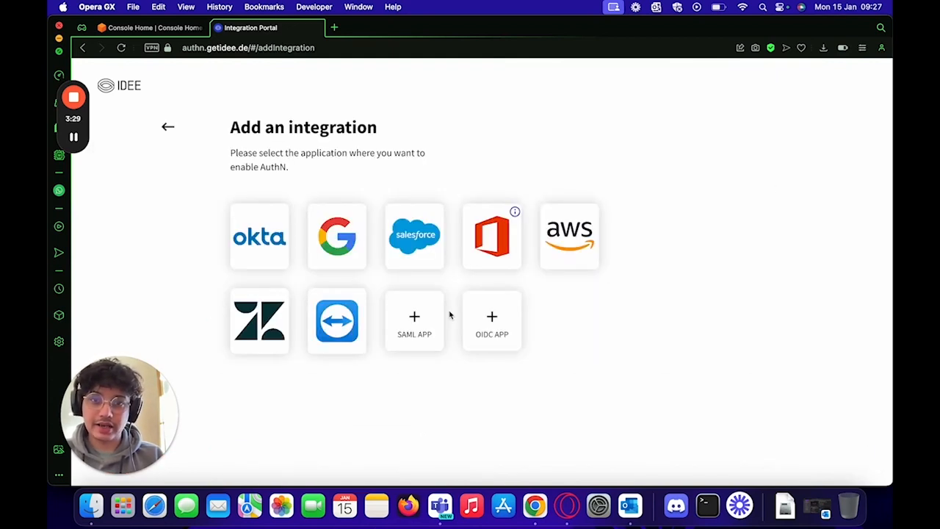
click(564, 208)
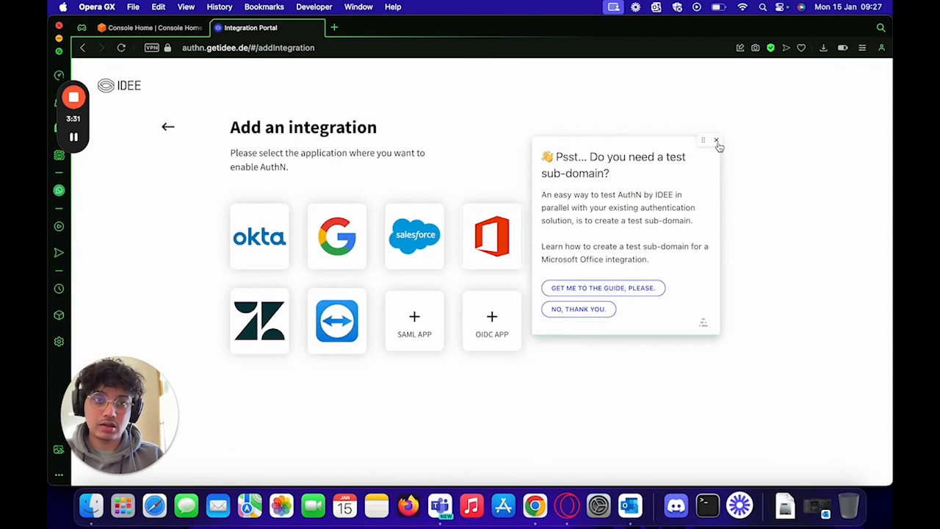
click(717, 142)
click(580, 237)
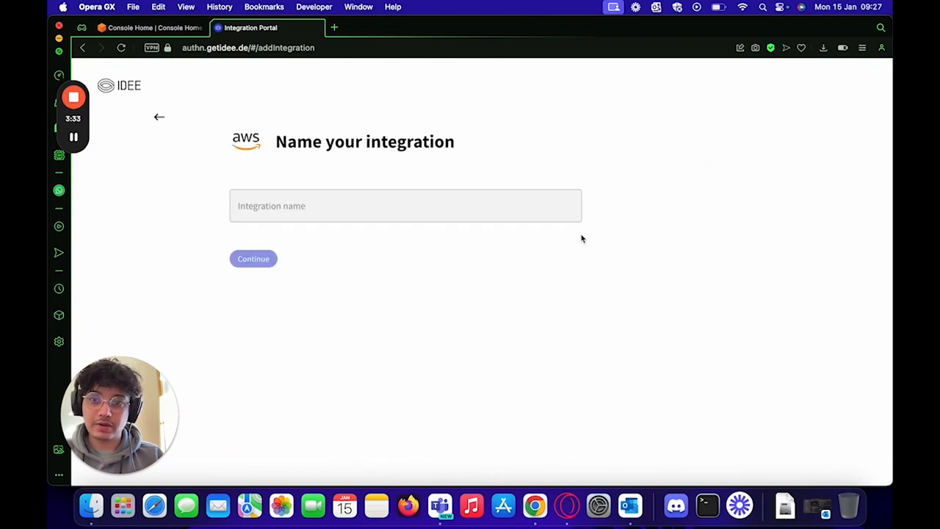
click(387, 202)
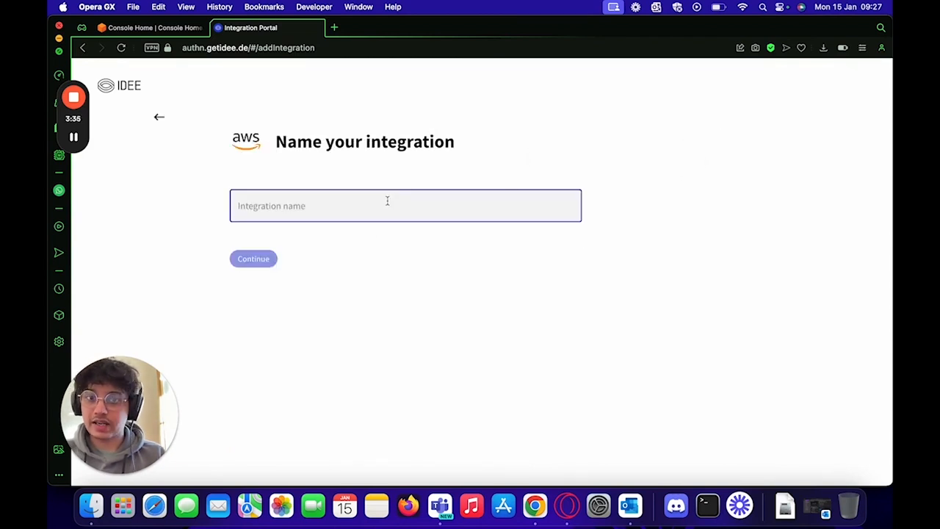
text(``)
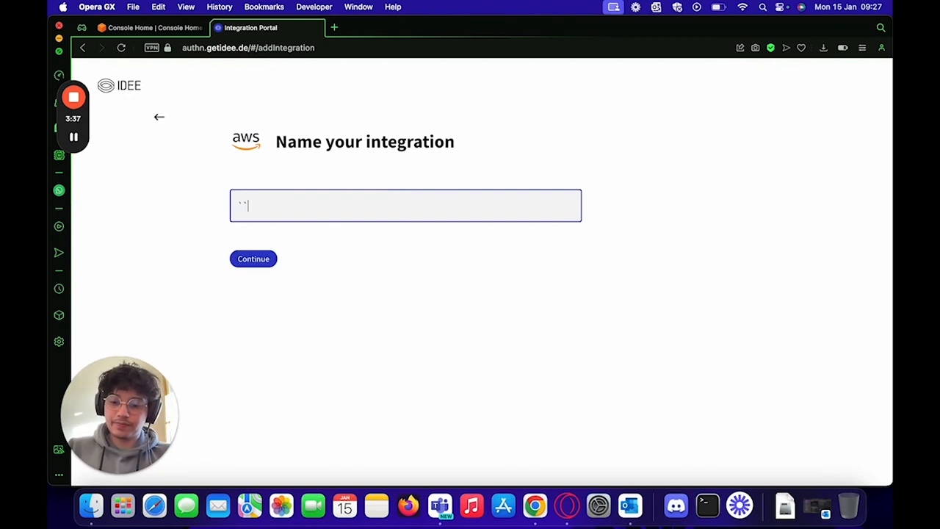
key(BackSpace)
key(BackSpace)
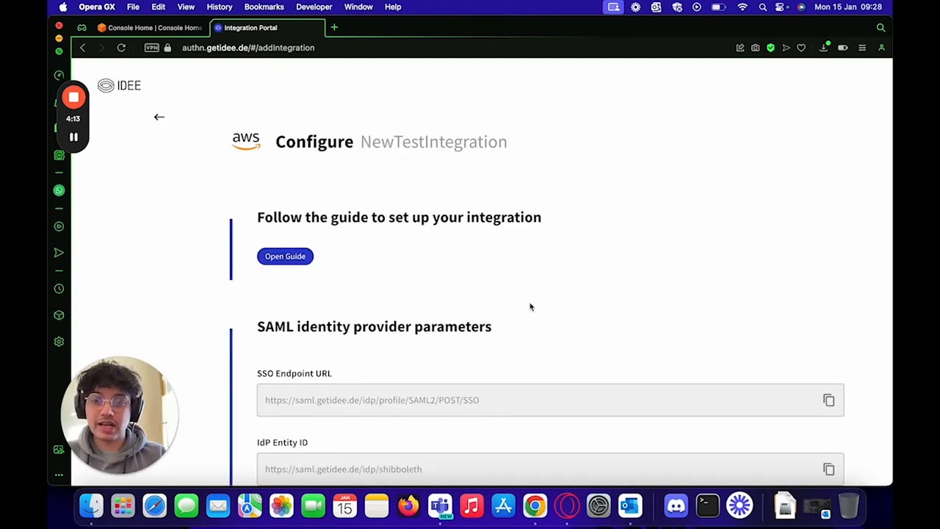
Step: Download the IdP signing certificate IDEE-SAML-idp-signing.crt, then go back to AWS Console Home
scroll(530, 307, down, 5)
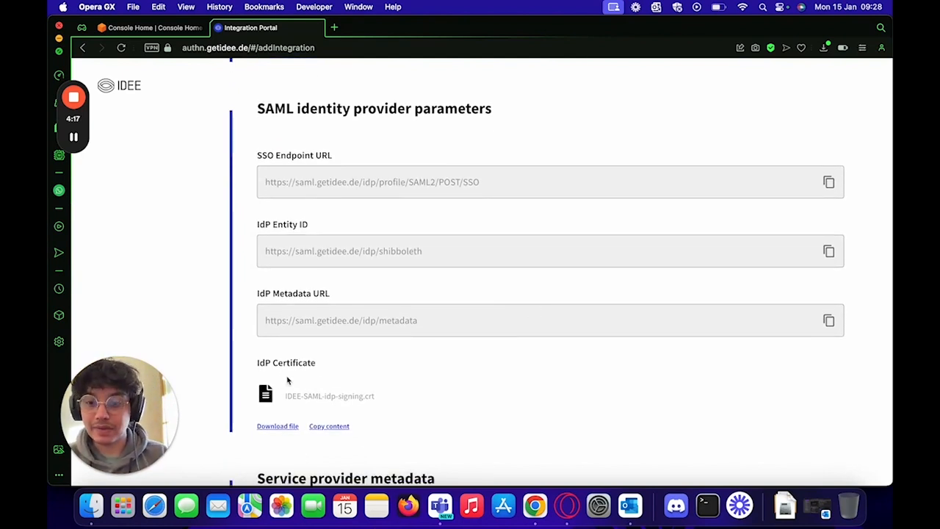
click(277, 426)
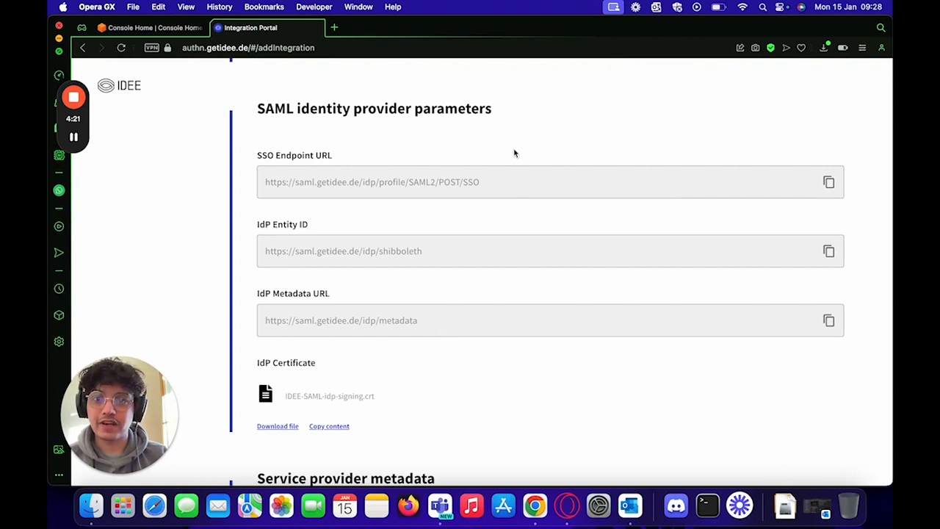
scroll(514, 152, up, 4)
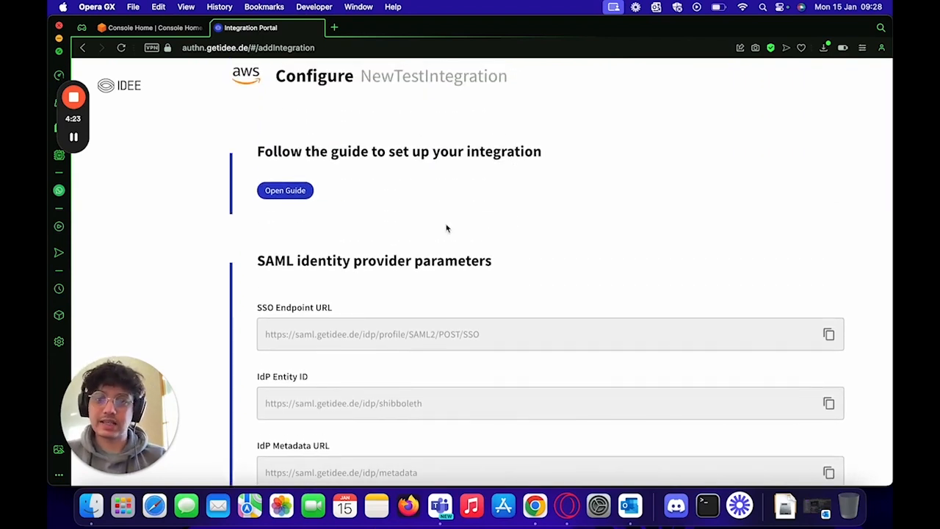
scroll(446, 229, down, 3)
scroll(446, 225, up, 2)
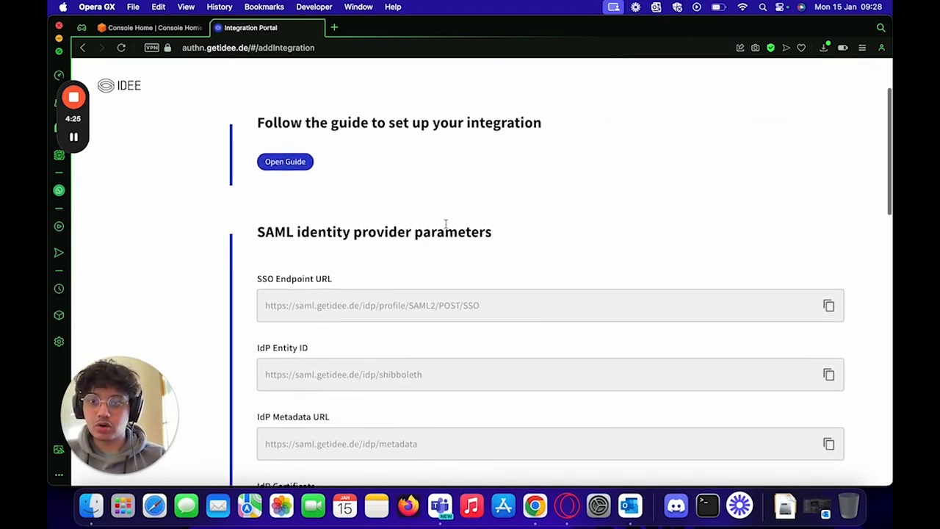
click(177, 32)
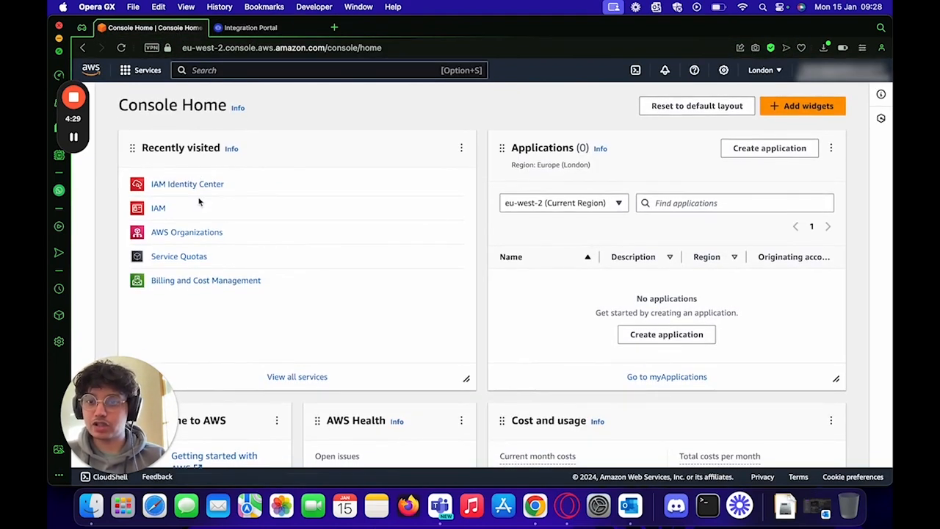
Step: Find IAM Identity Center through the console search and enable it
click(238, 81)
click(239, 71)
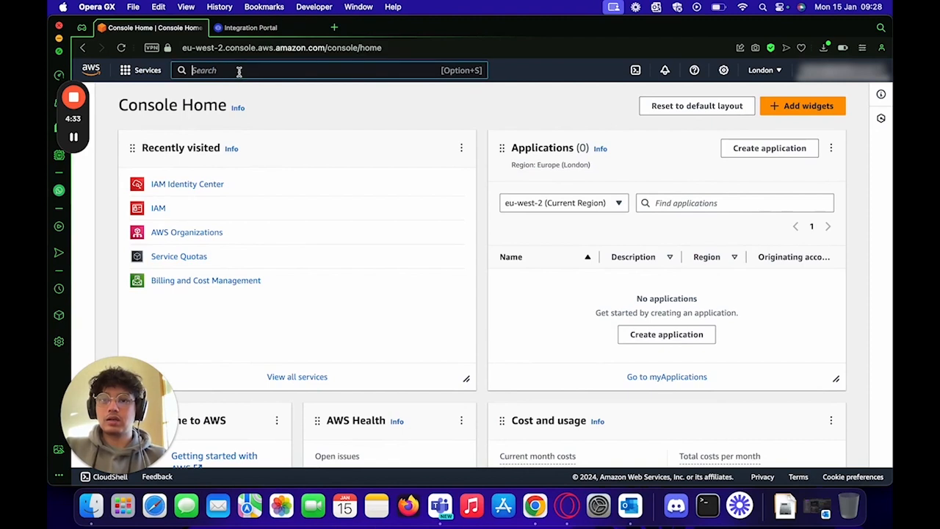
text(IAM)
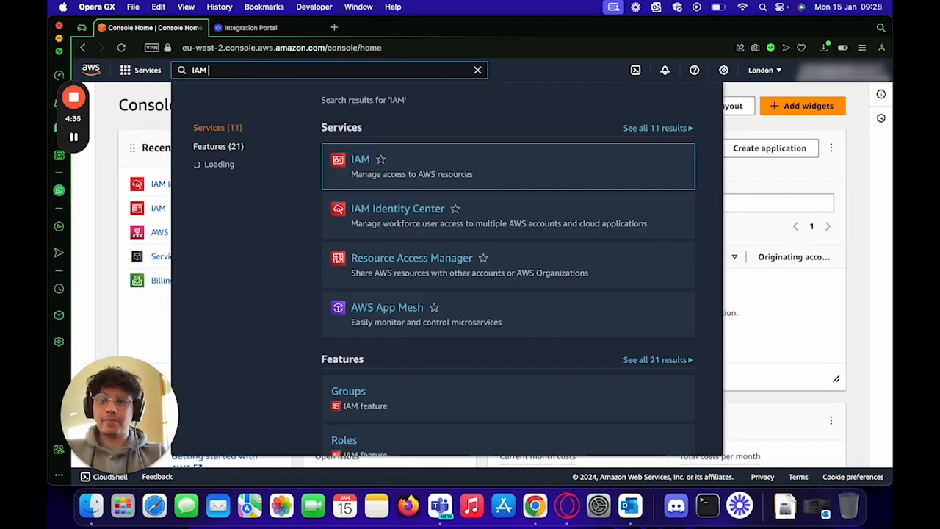
text( I)
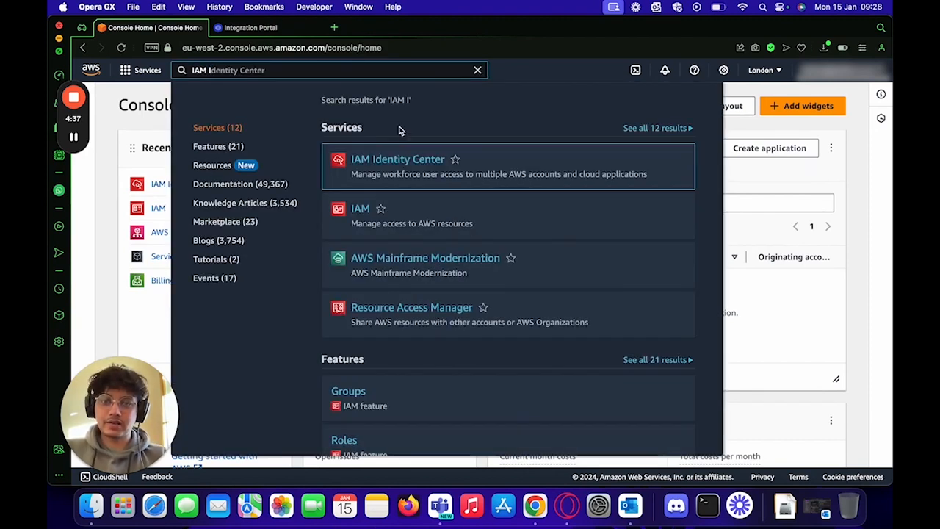
key(Return)
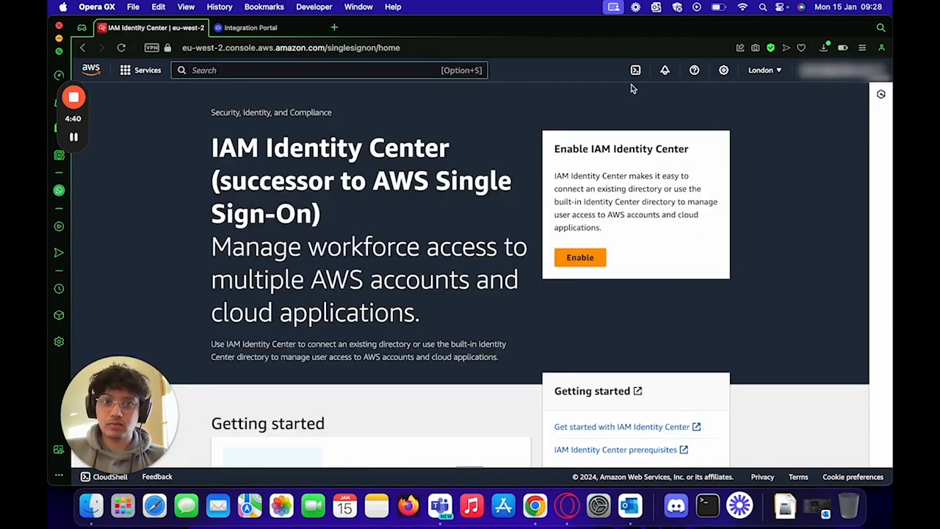
click(581, 259)
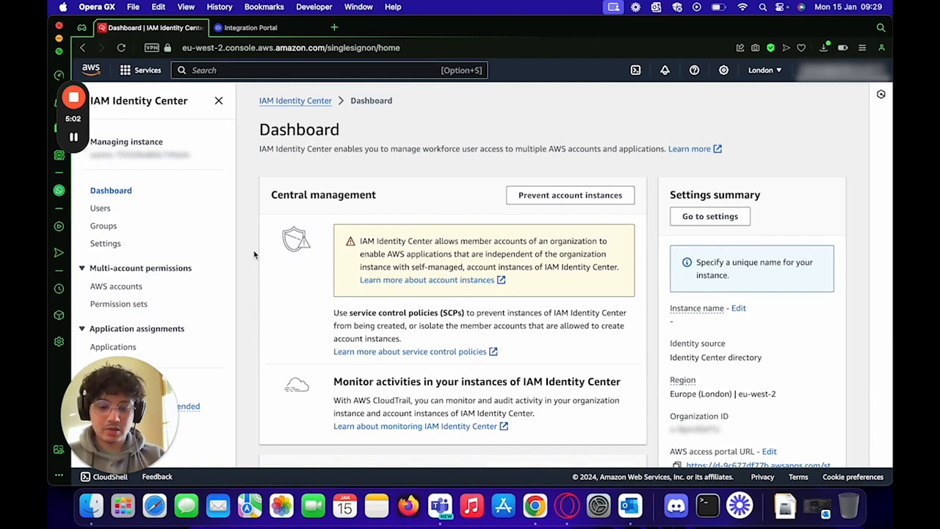
Step: Add a new Identity Center user with the test user's username, e-mail and name details
click(97, 211)
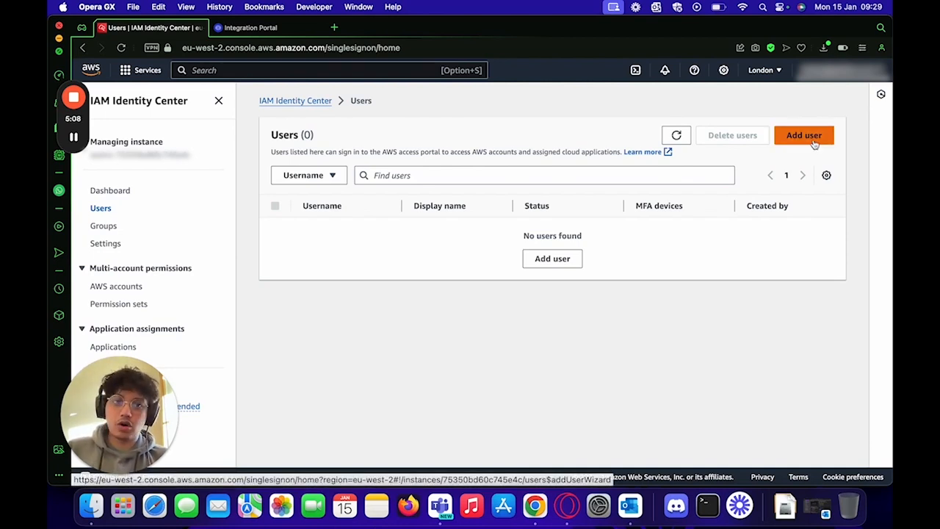
click(813, 143)
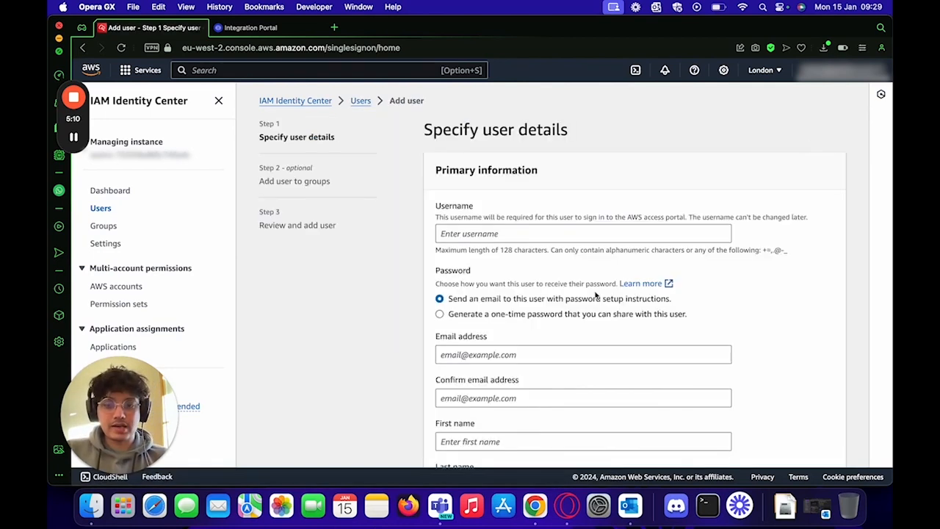
click(504, 233)
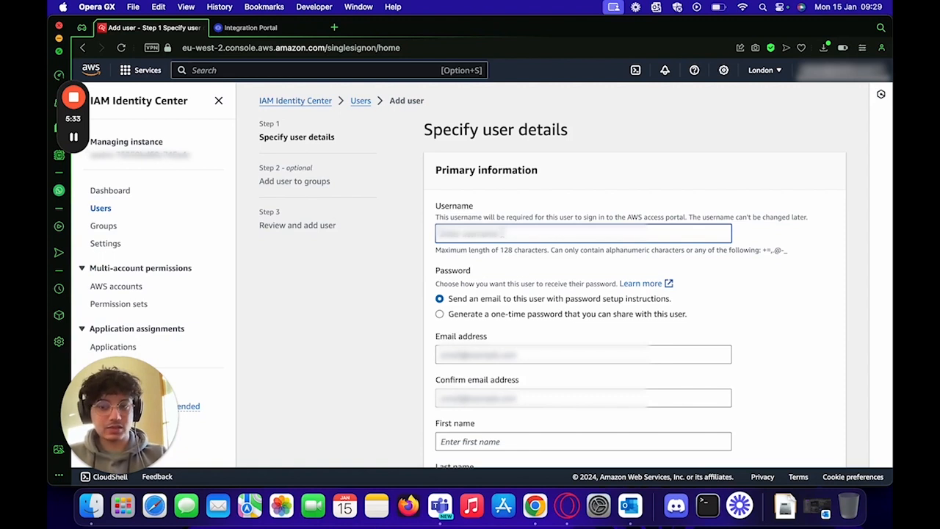
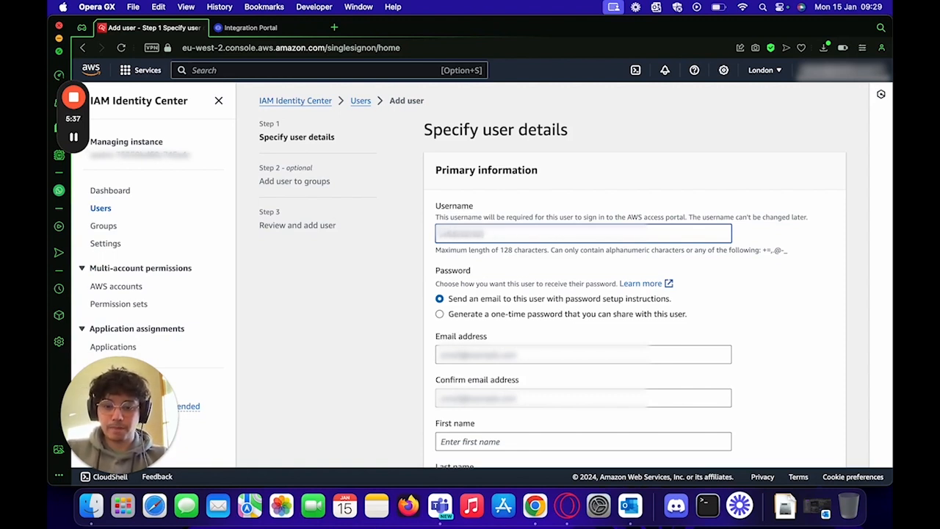
key(Tab)
key(Tab)
key(Tab)
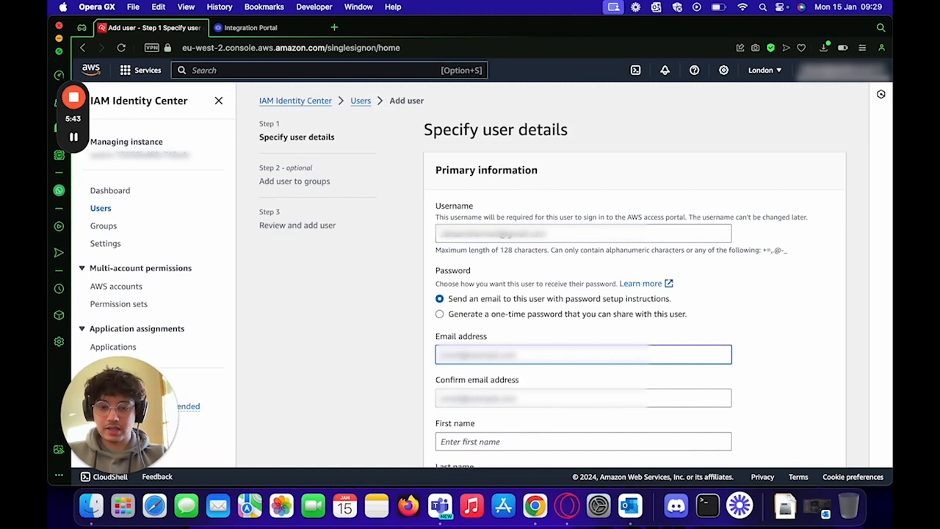
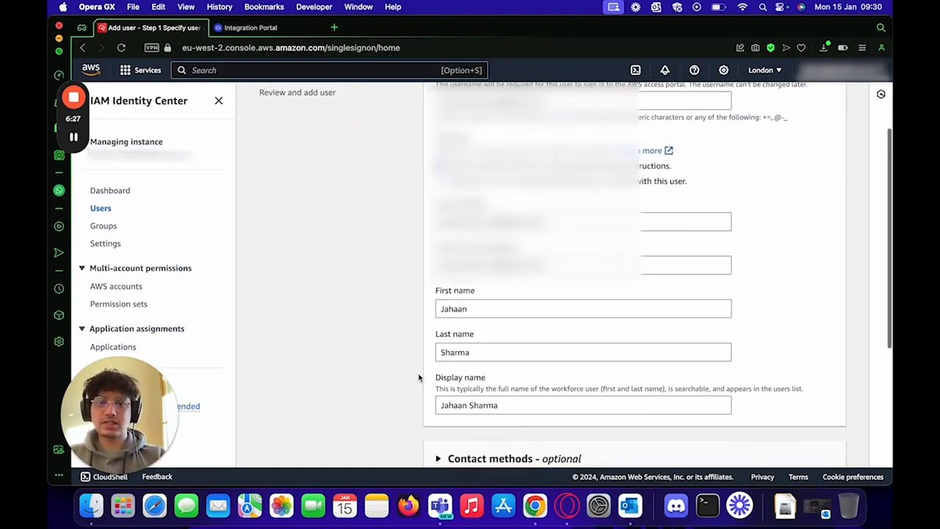
scroll(418, 377, down, 7)
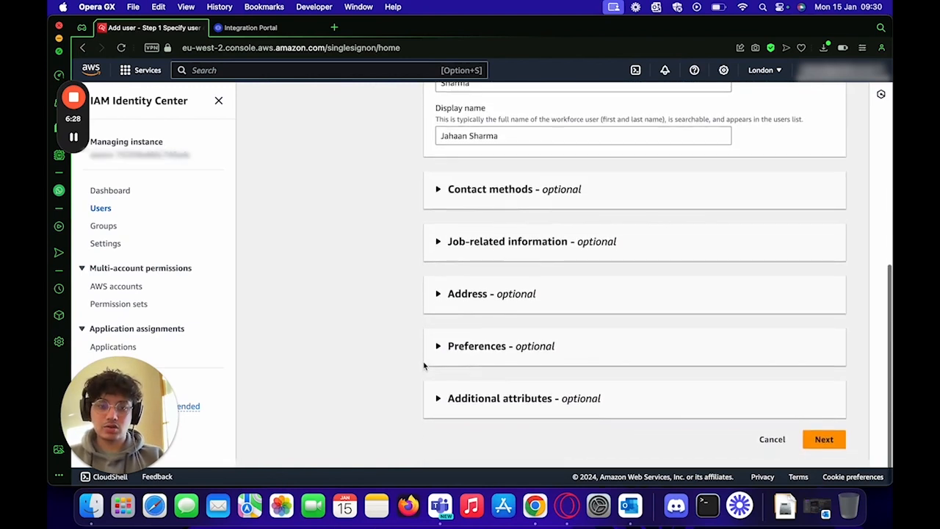
click(824, 447)
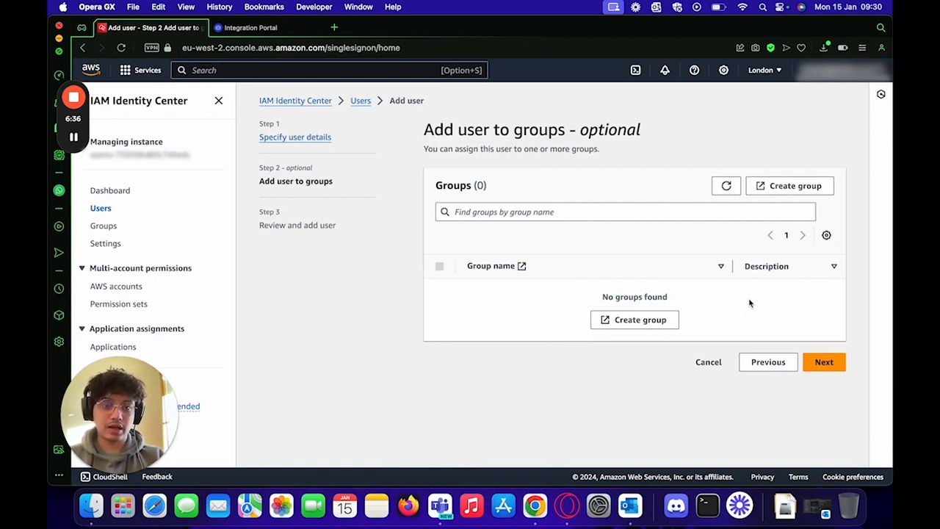
Step: Create the new user with no group assignments, then bring up the Identity Center Settings
click(823, 363)
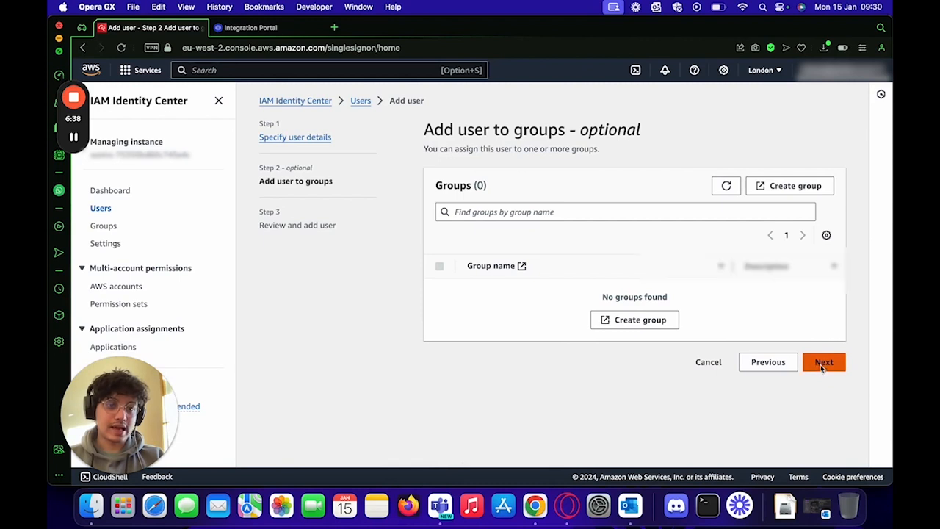
scroll(670, 355, down, 5)
scroll(670, 357, down, 2)
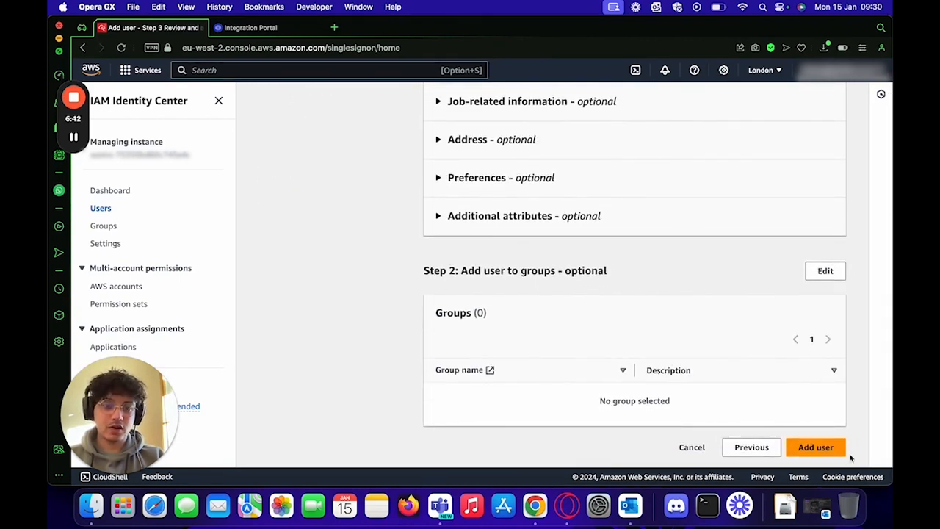
click(828, 447)
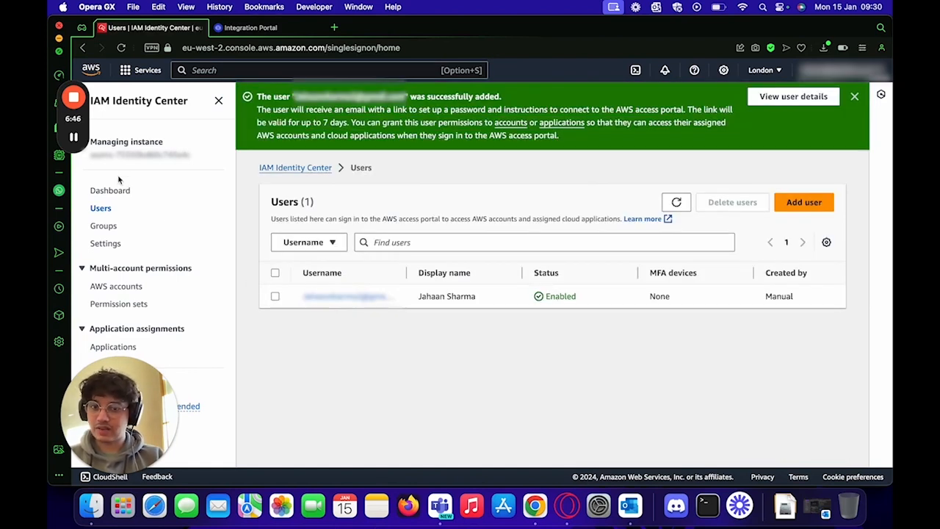
click(109, 249)
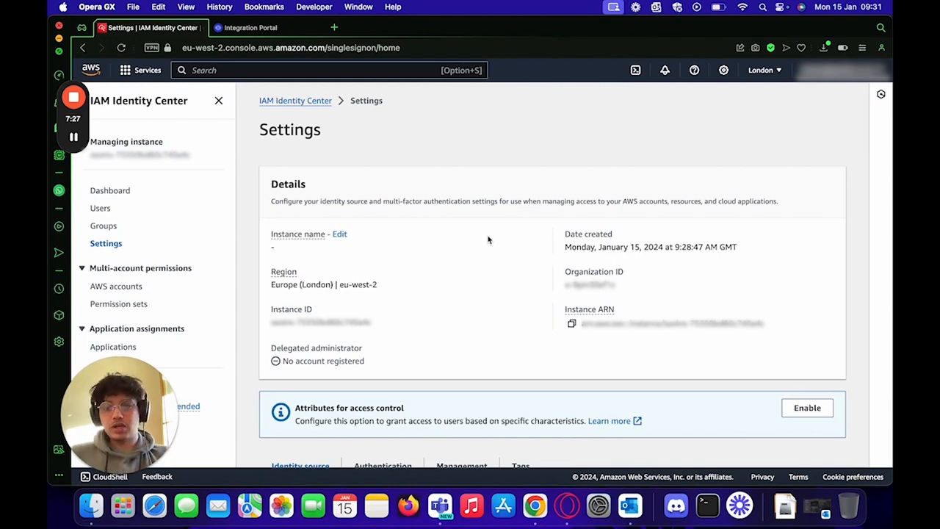
Step: Use Actions > Change identity source and select External identity provider as the source
scroll(489, 239, down, 5)
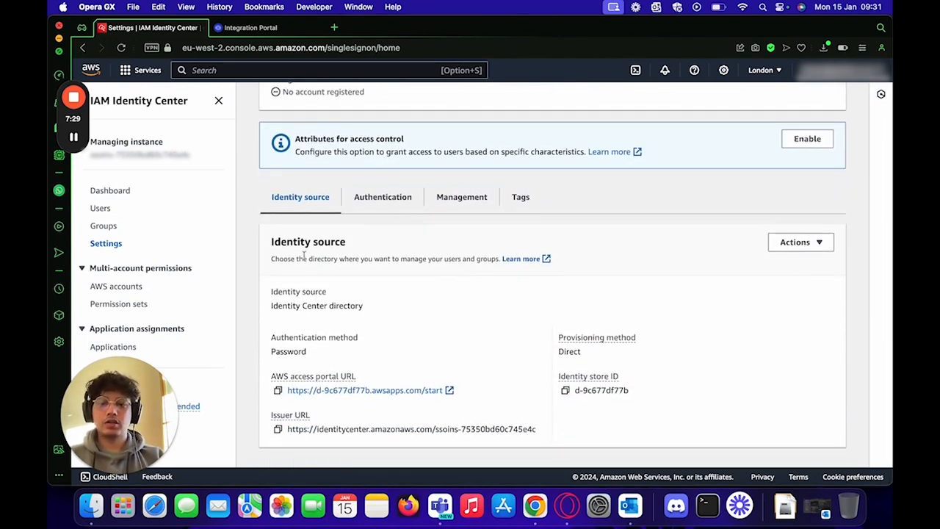
click(812, 248)
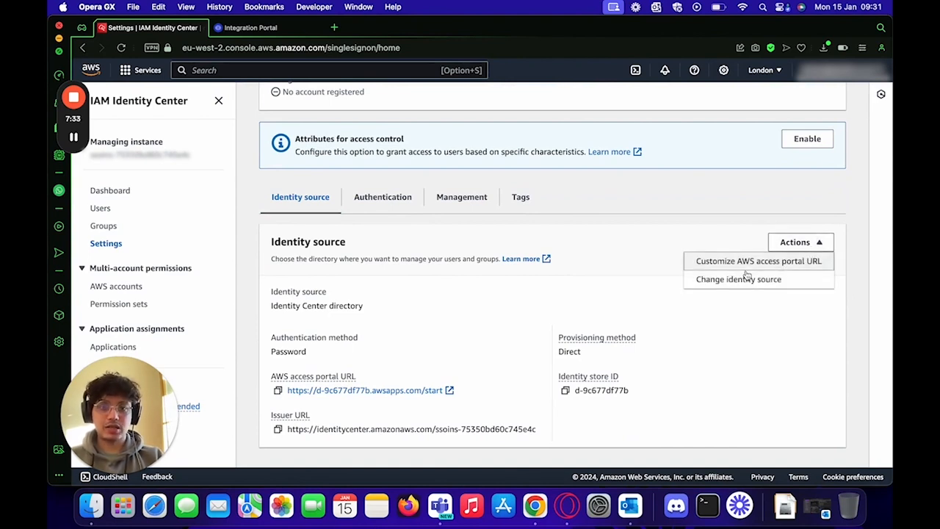
click(710, 283)
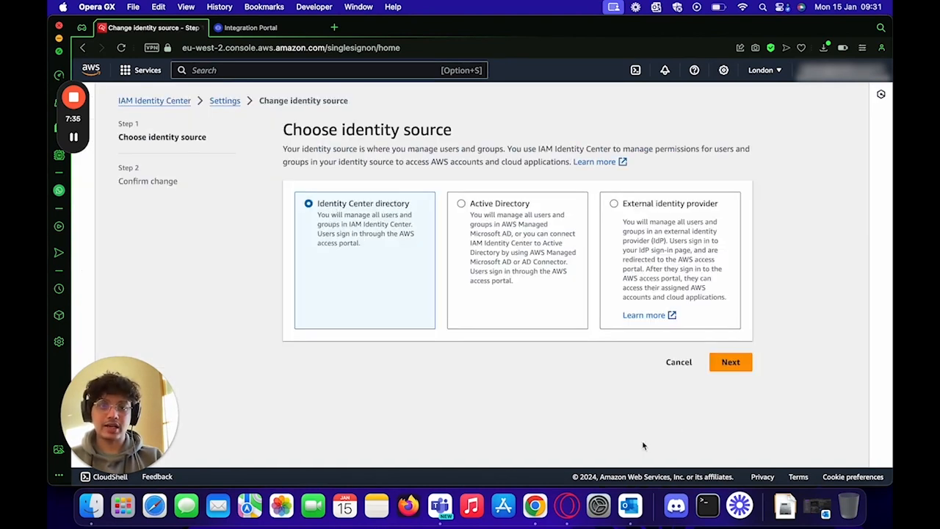
click(615, 205)
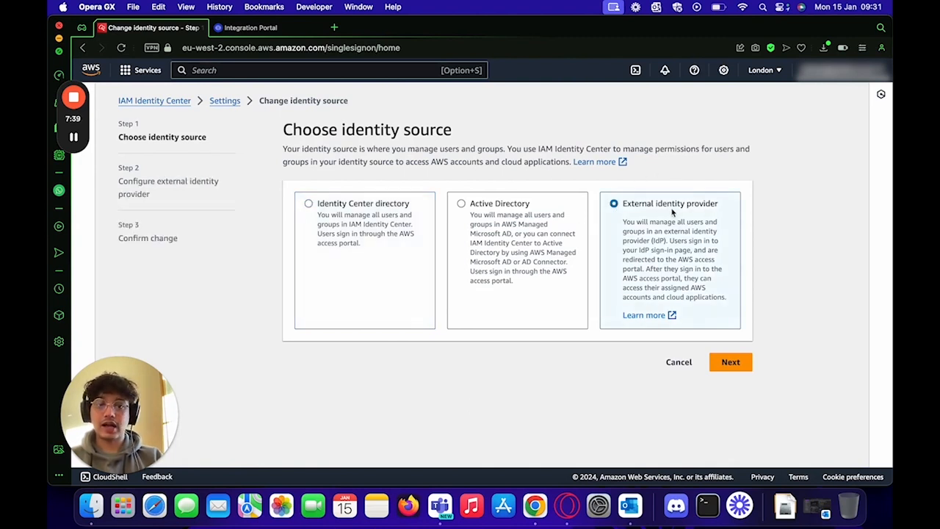
click(730, 362)
scroll(516, 287, down, 3)
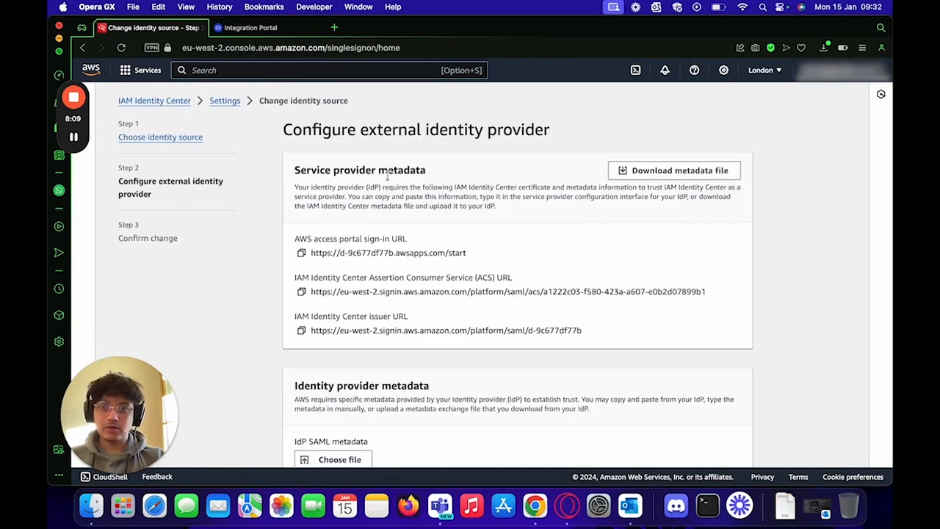
Step: Download the IAM Identity Center service provider metadata file
drag(294, 170, 455, 180)
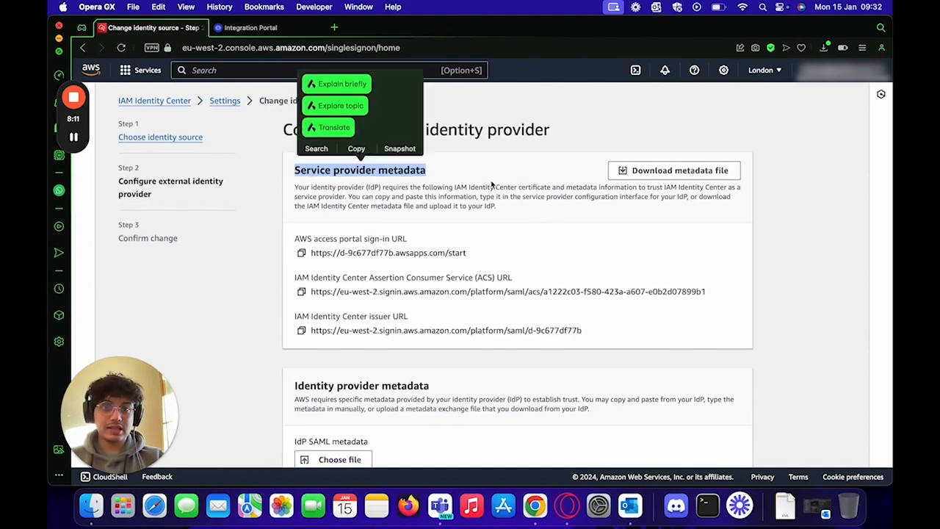
click(486, 184)
click(664, 171)
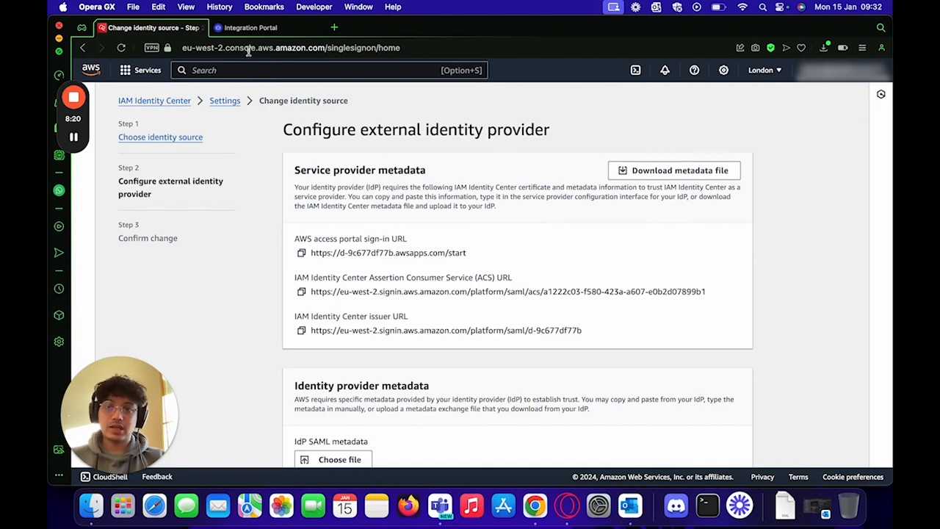
Step: Upload the AWS service provider metadata XML to the IDEE integration
click(252, 35)
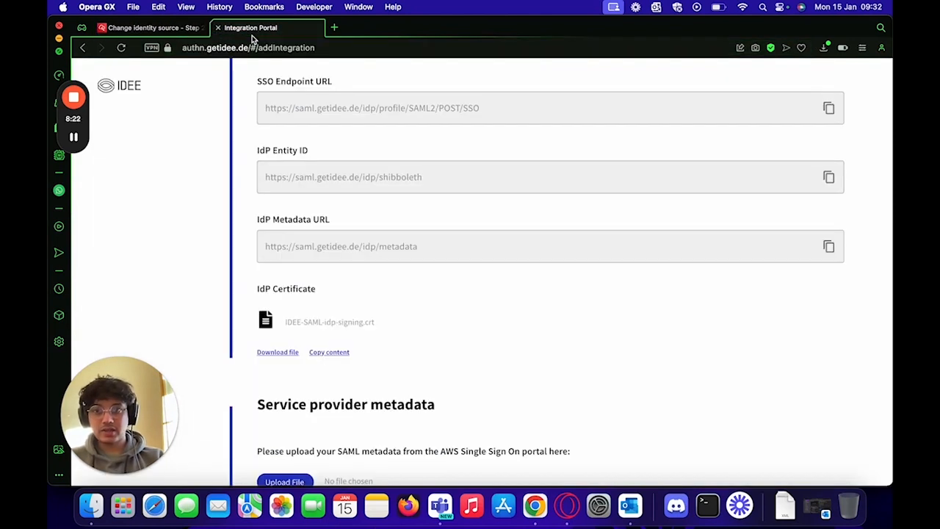
scroll(198, 325, down, 5)
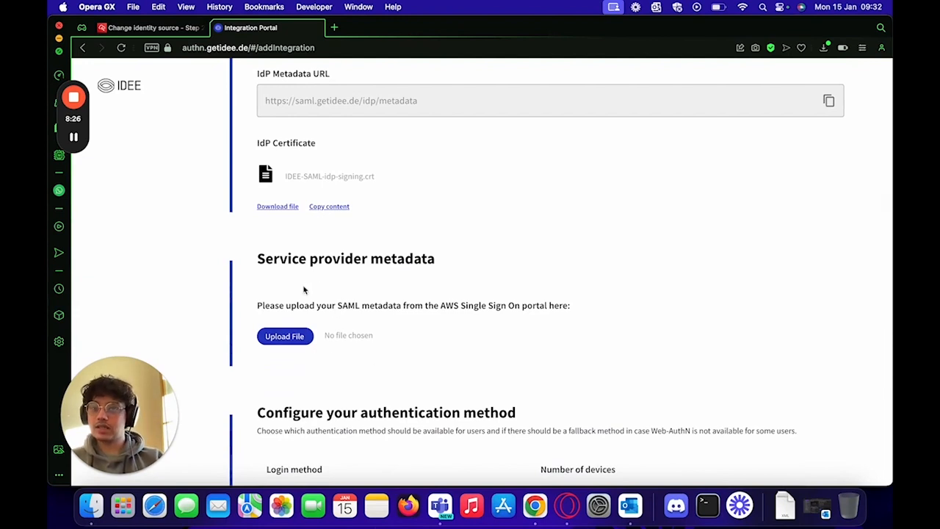
click(299, 337)
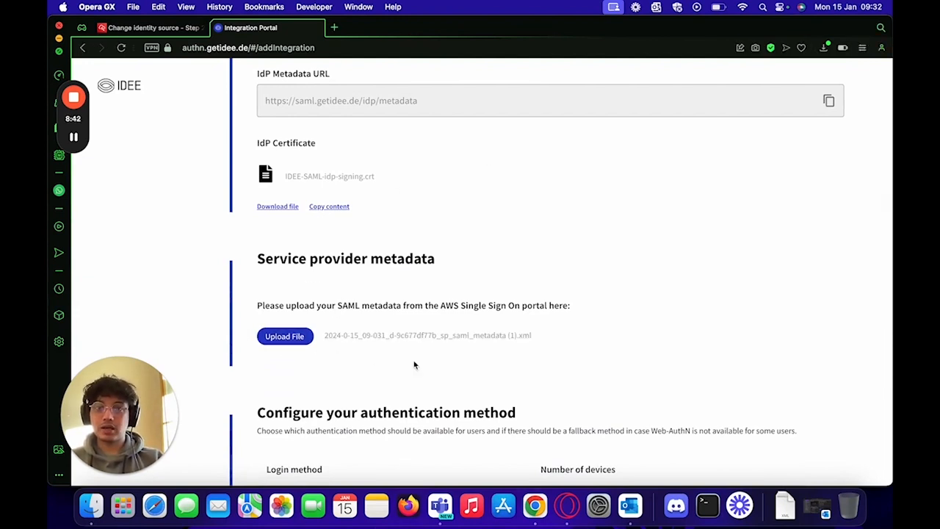
Step: Copy the IDEE SSO Endpoint URL
scroll(415, 365, up, 2)
scroll(415, 365, up, 4)
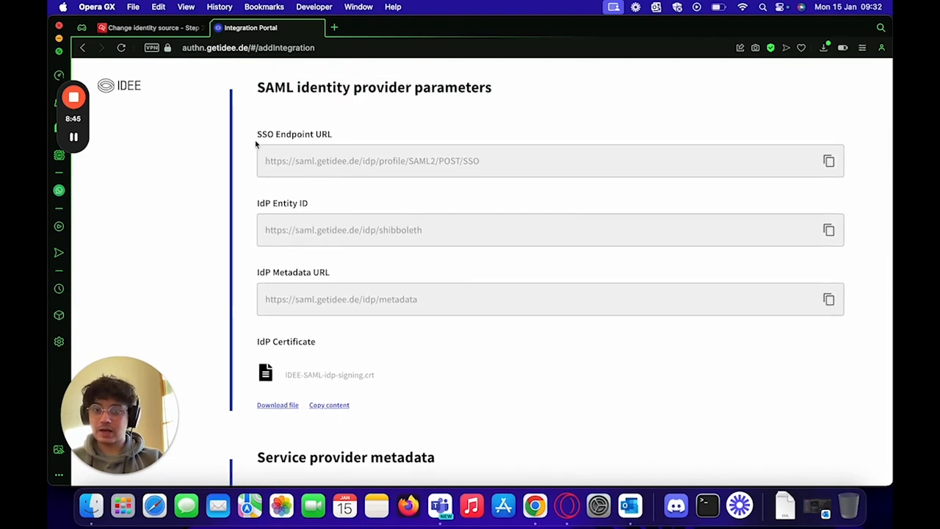
drag(257, 138, 345, 140)
click(442, 155)
click(828, 160)
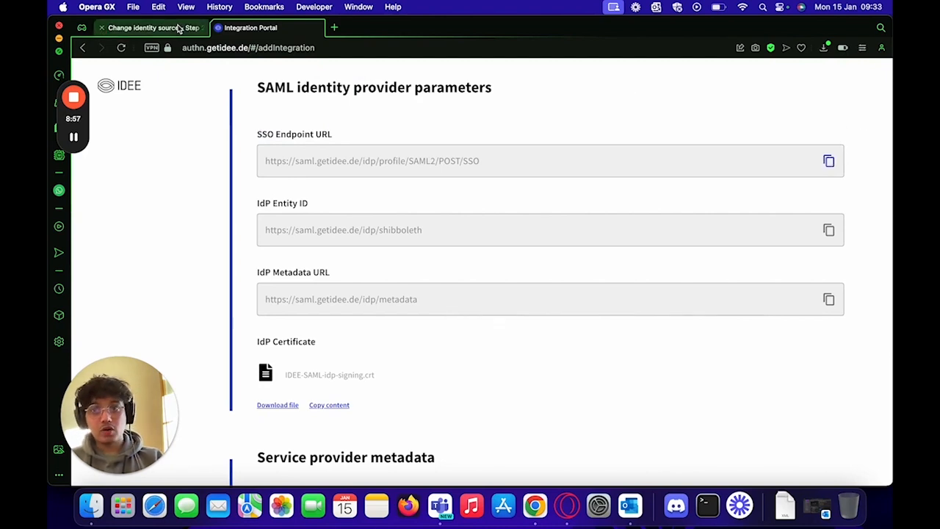
Step: Paste the IDEE SSO Endpoint URL as the AWS IdP sign-in URL
click(178, 28)
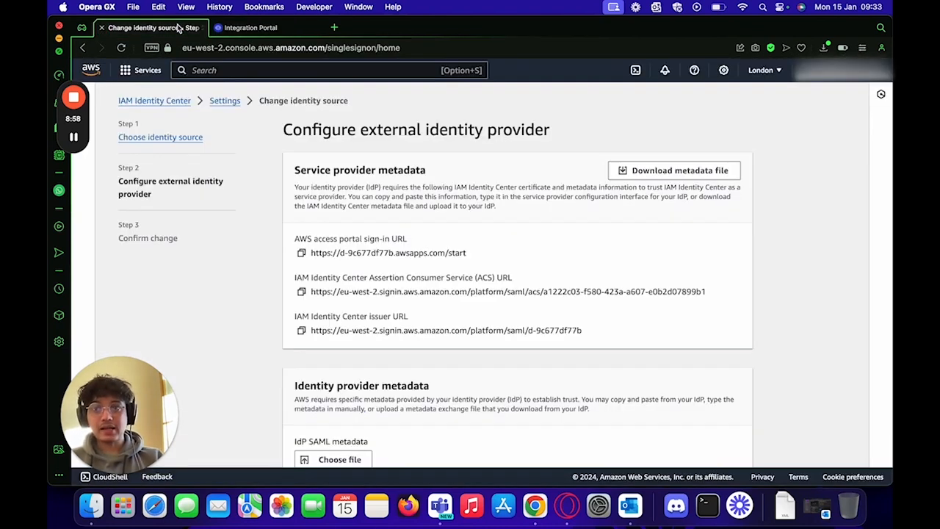
scroll(424, 265, down, 5)
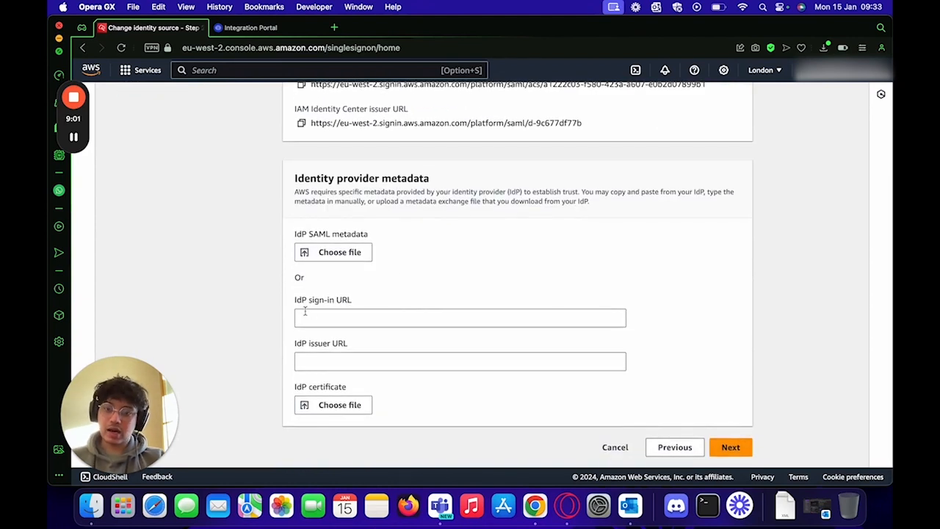
click(328, 319)
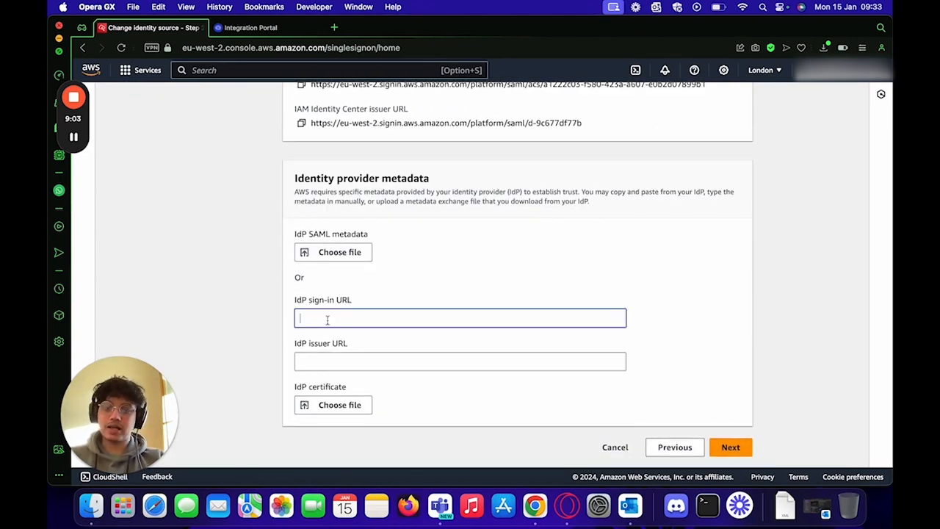
key(super+v)
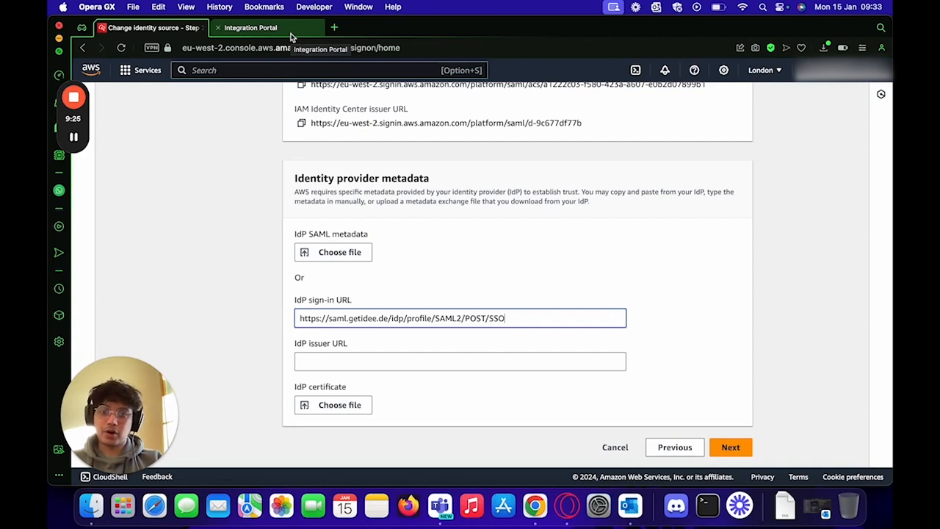
Step: Copy the IDEE IdP Entity ID and paste it as the IdP issuer URL
click(299, 346)
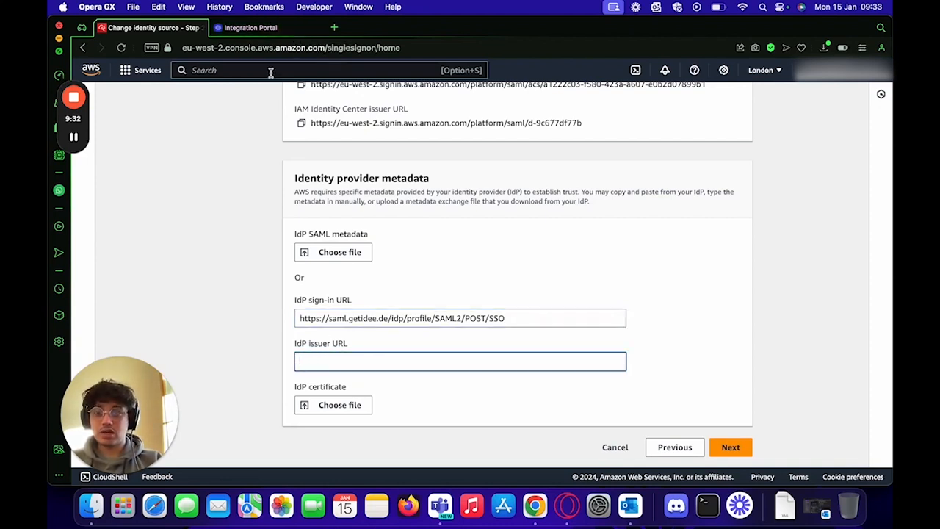
click(266, 30)
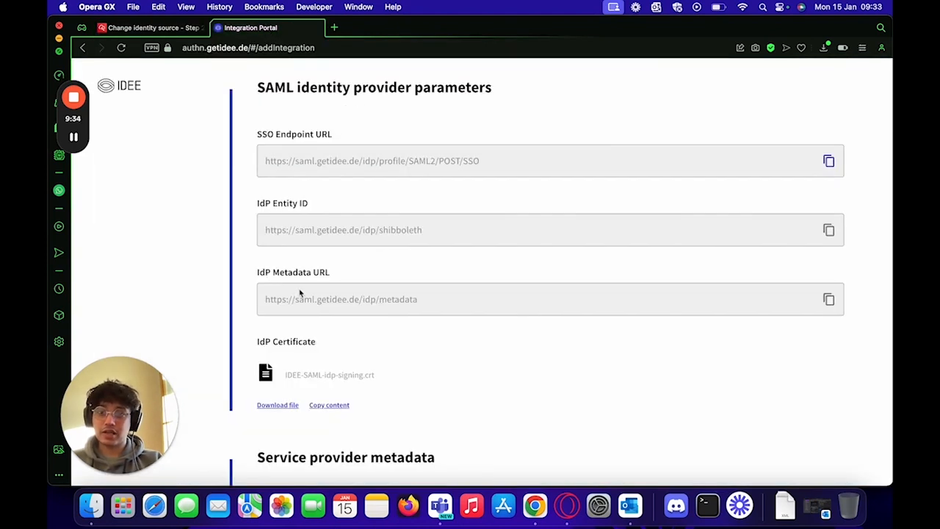
drag(256, 207, 312, 210)
click(331, 209)
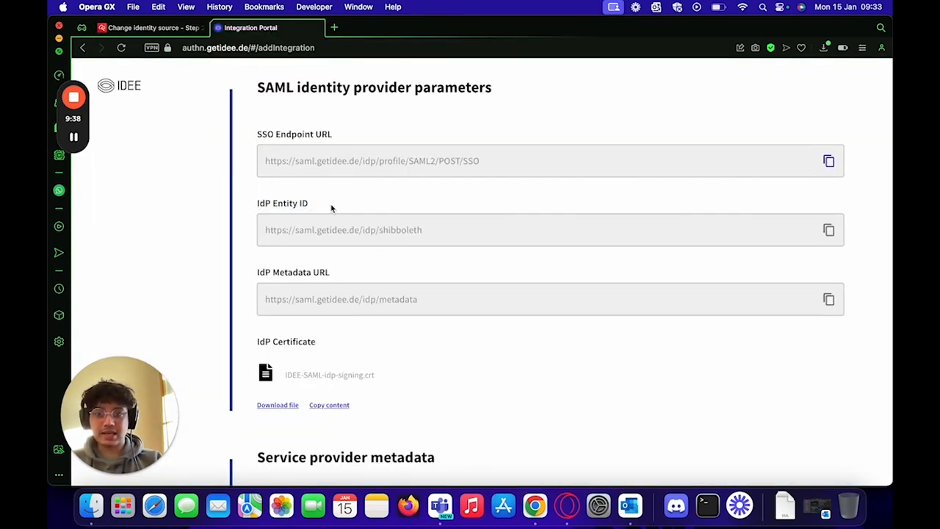
click(829, 231)
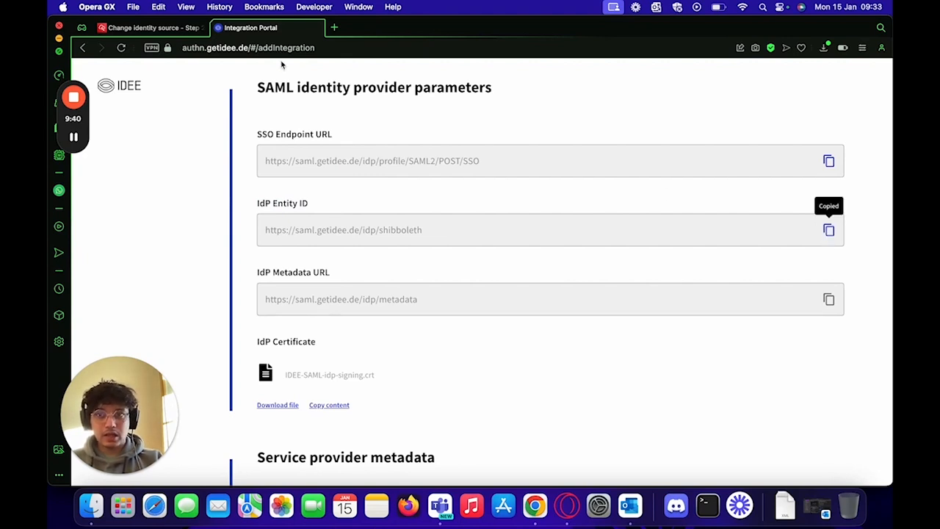
click(151, 28)
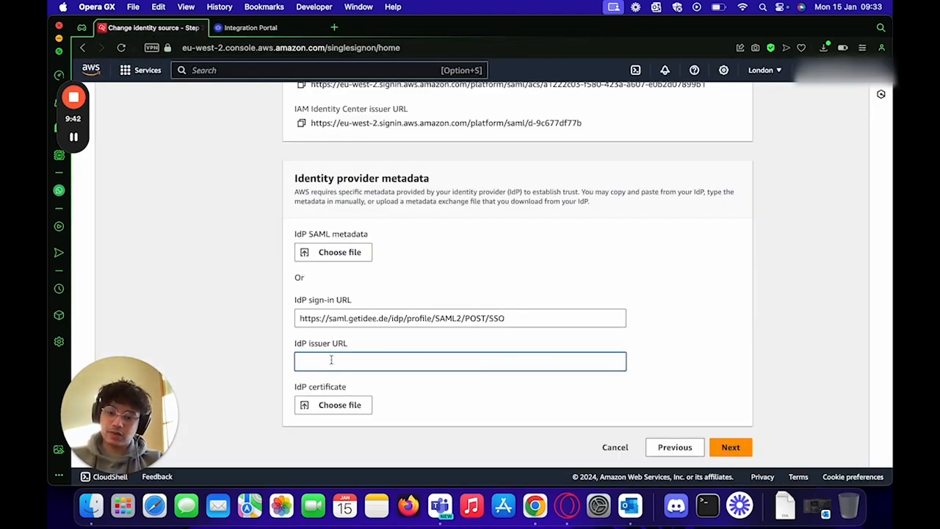
key(super+v)
Step: Attach the IDEE-SAML-idp-signing (1).crt certificate as the IdP certificate
drag(296, 387, 344, 391)
click(394, 394)
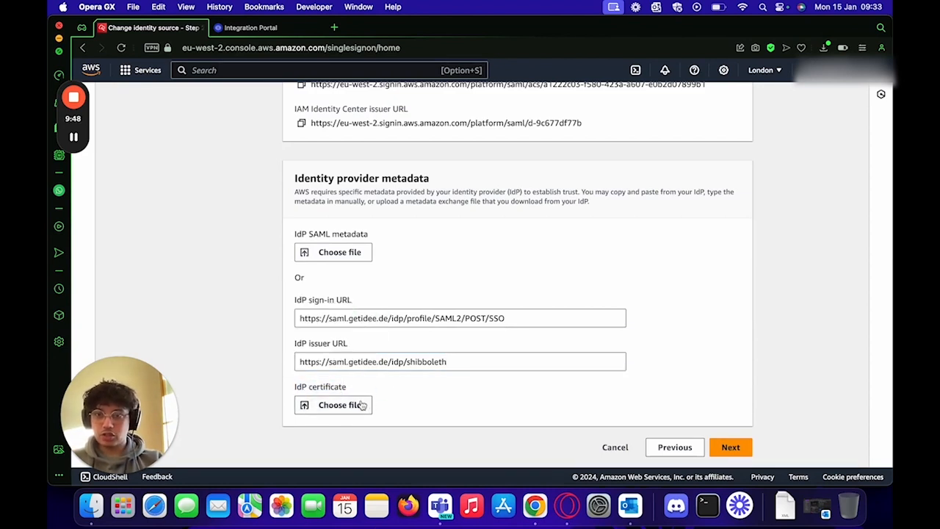
click(287, 29)
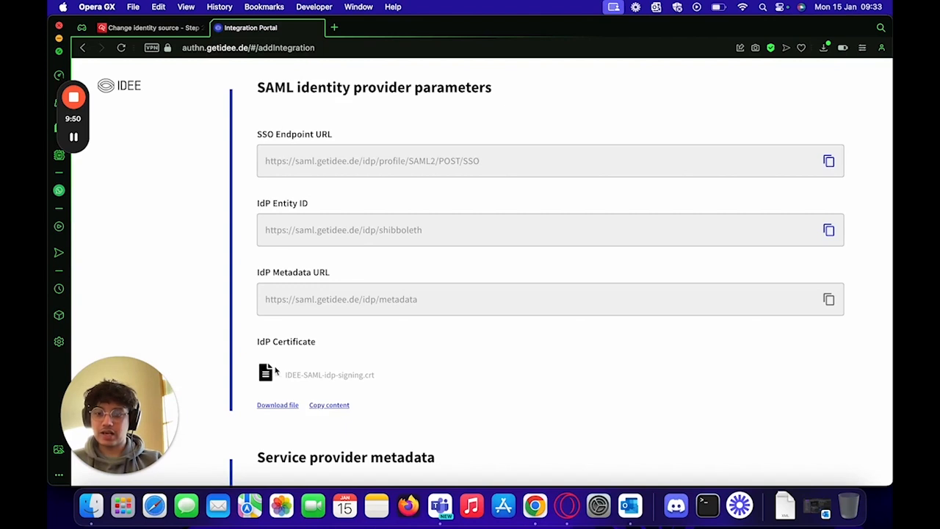
click(168, 30)
click(332, 403)
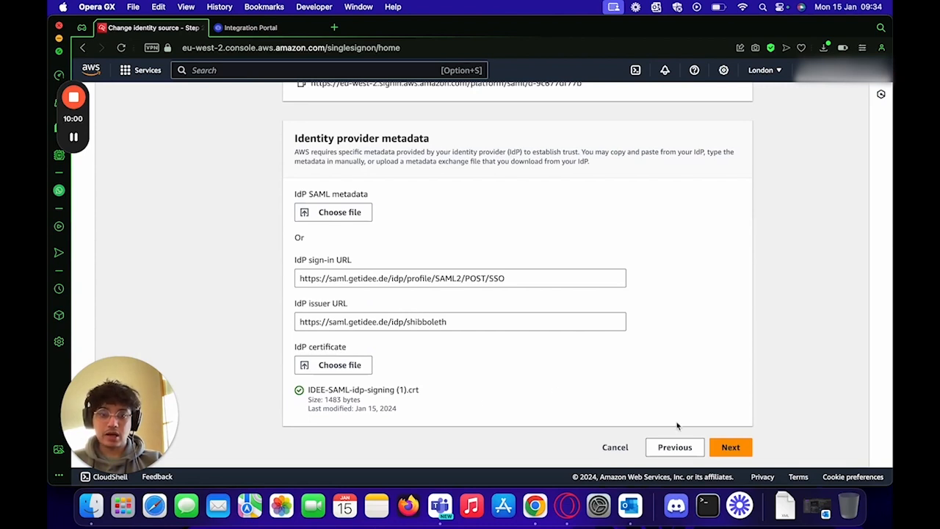
Step: Confirm the identity source change by typing ACCEPT and applying it
click(730, 446)
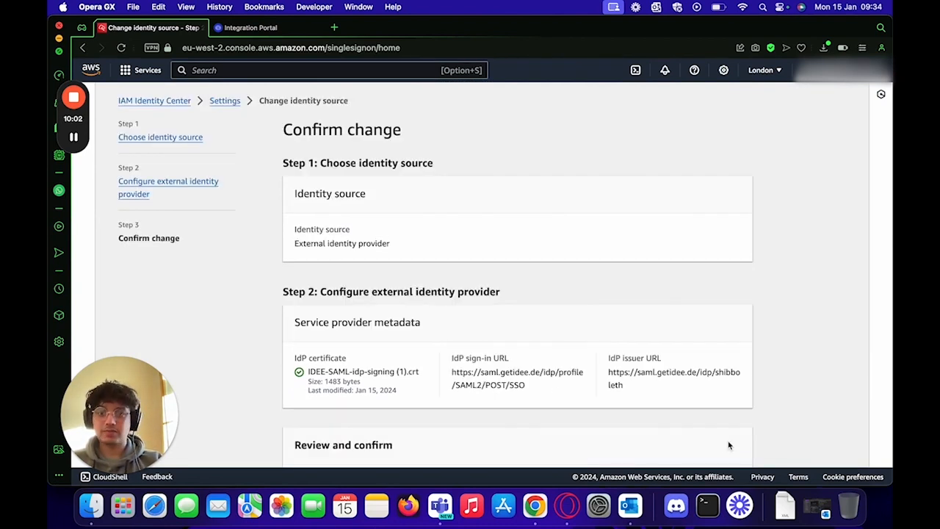
scroll(646, 246, down, 10)
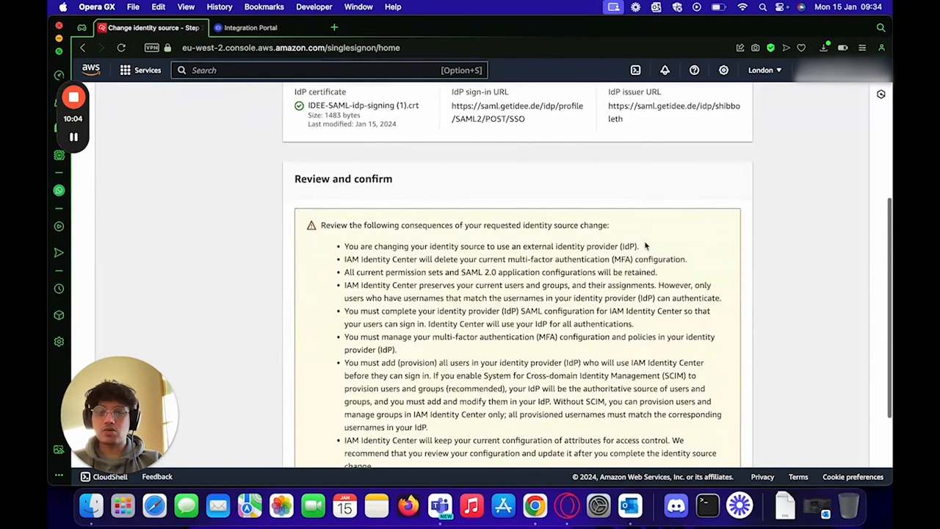
click(380, 404)
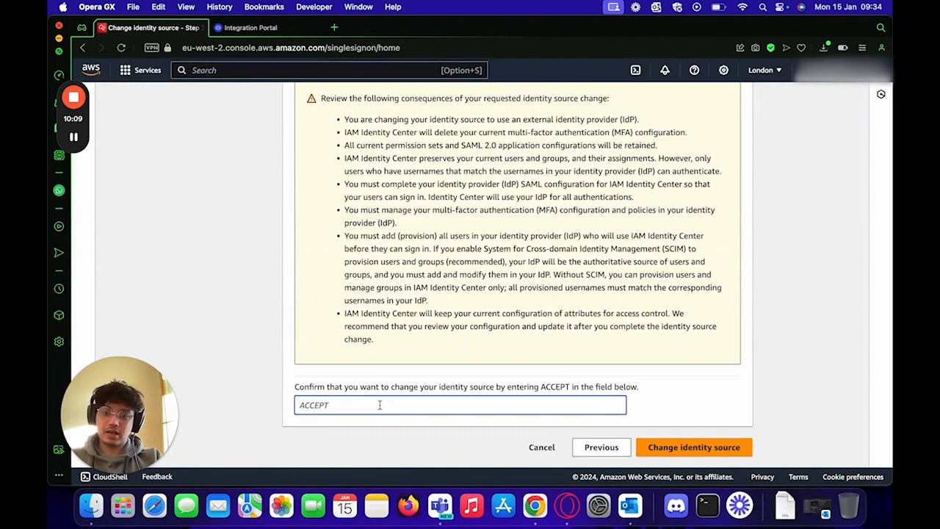
text(ACCEPT)
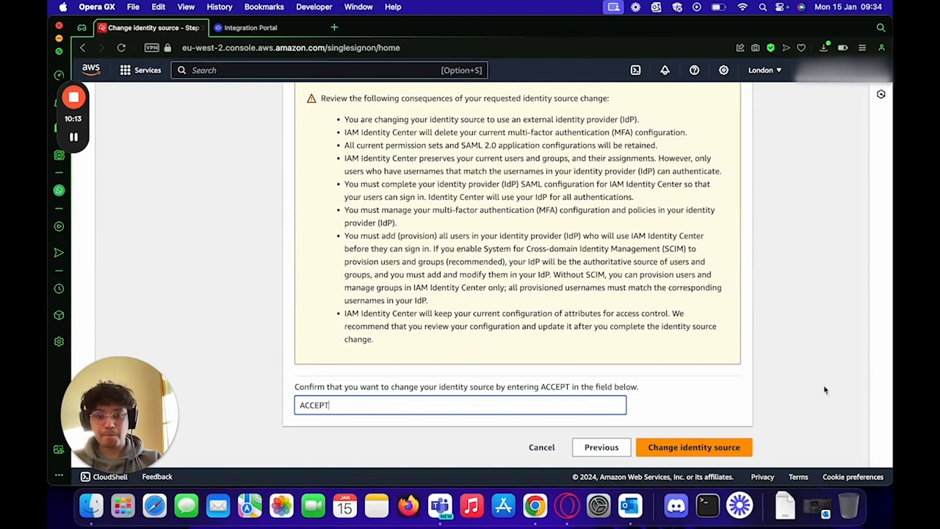
click(697, 450)
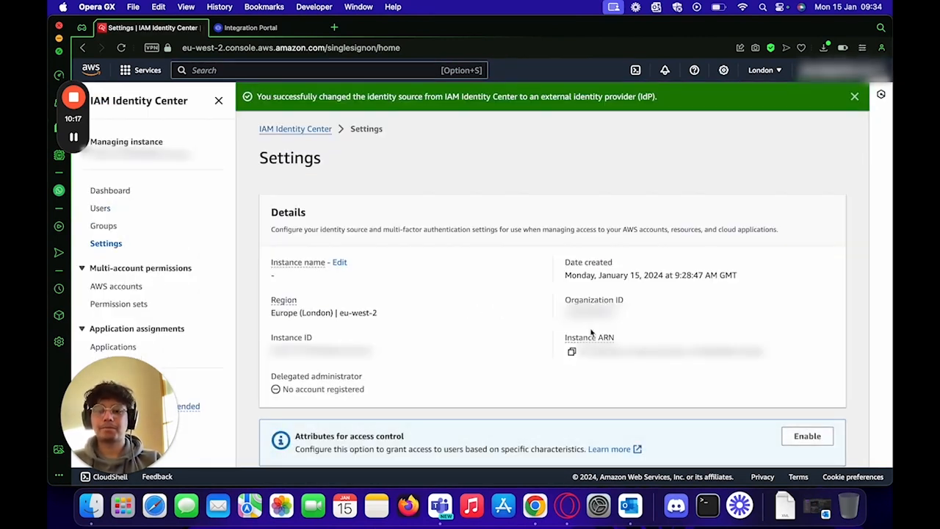
scroll(592, 331, down, 2)
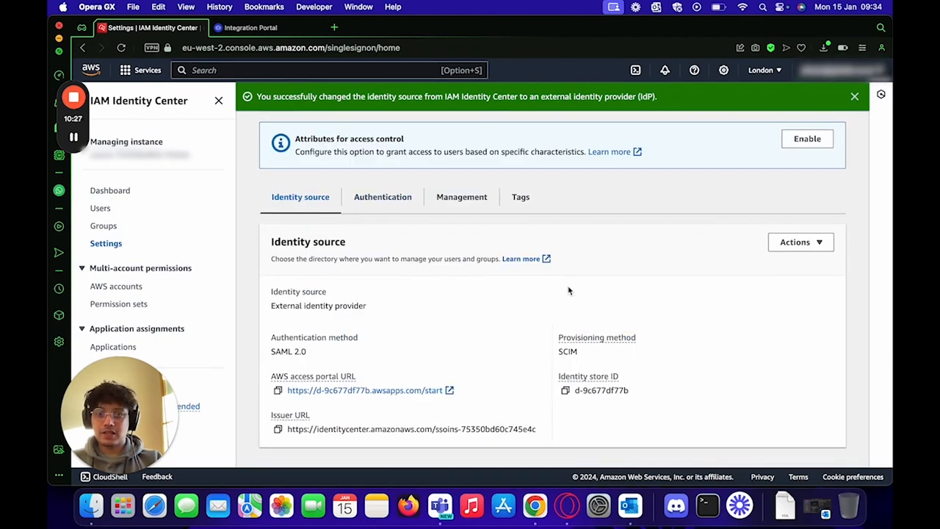
Step: Save the NewTestIntegration AWS integration settings in the IDEE portal
click(253, 28)
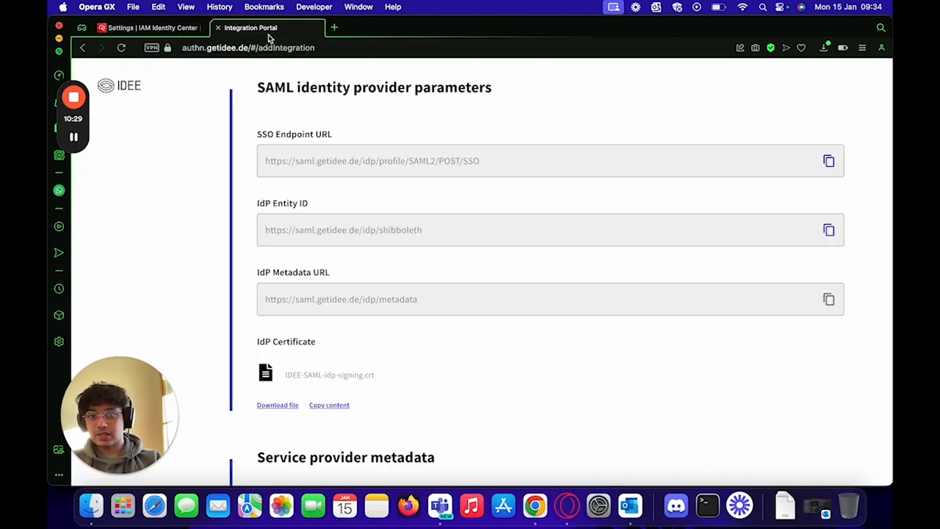
scroll(258, 308, down, 10)
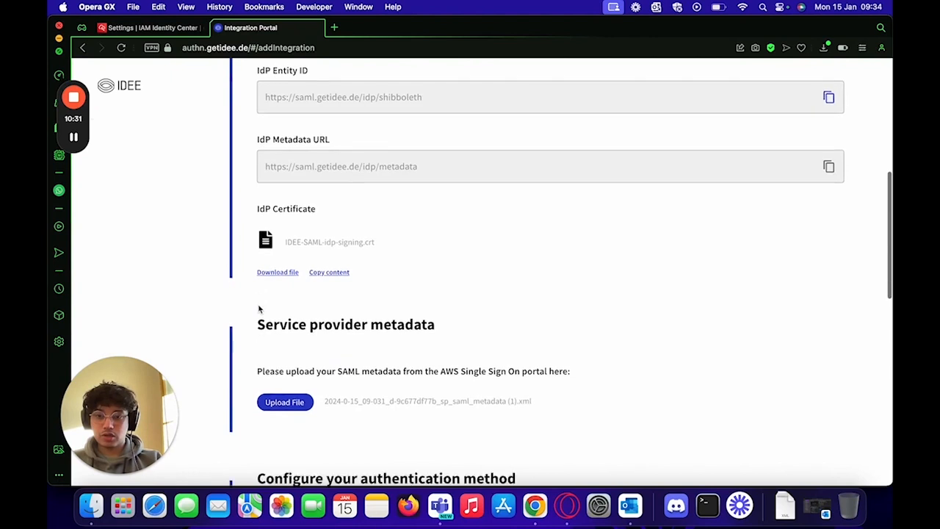
scroll(259, 310, down, 3)
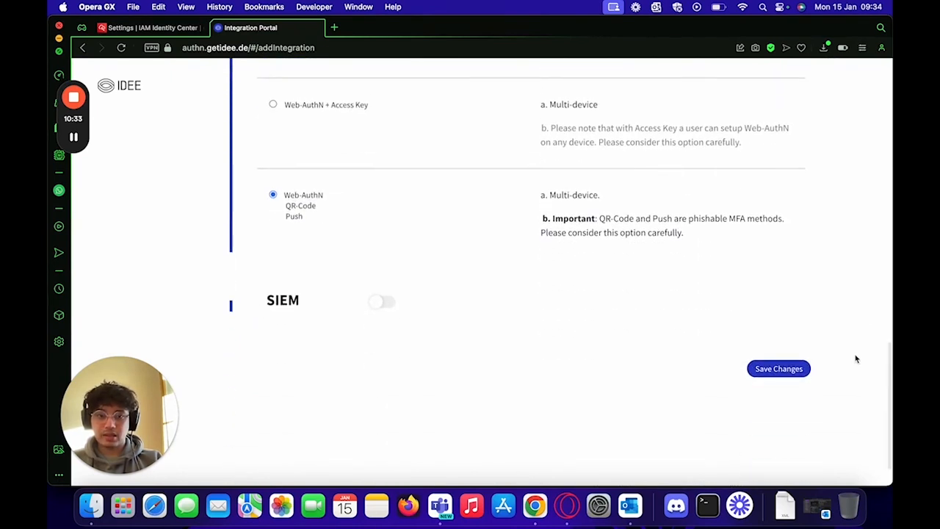
click(779, 370)
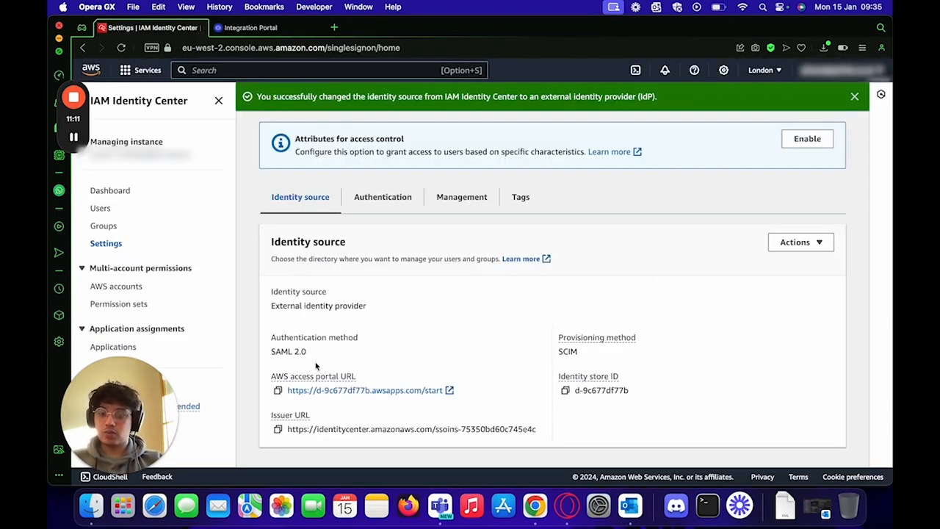
Step: Copy the AWS access portal URL from the Identity source settings
click(278, 391)
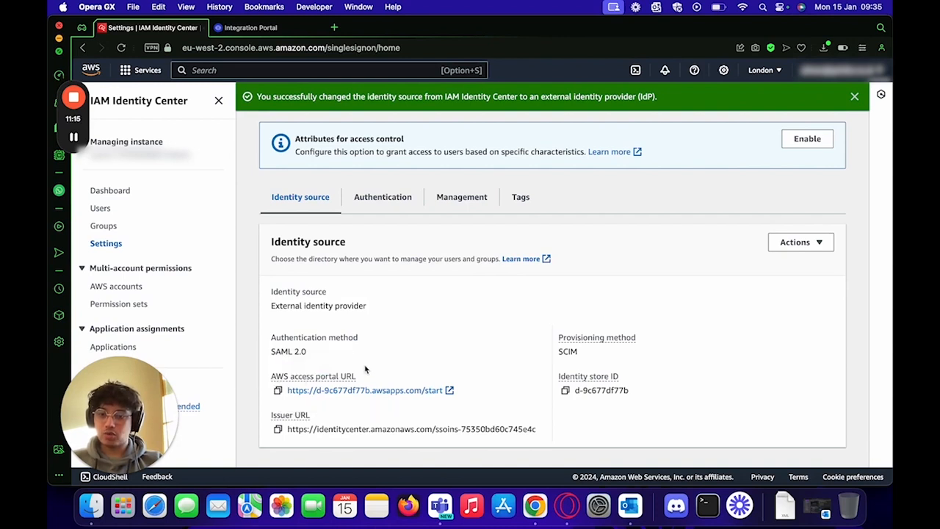
scroll(387, 330, up, 5)
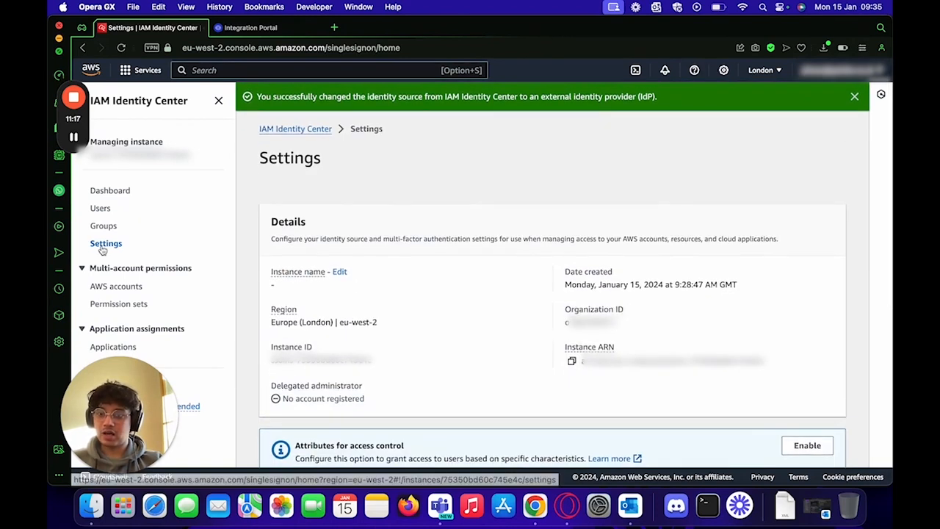
scroll(348, 234, down, 5)
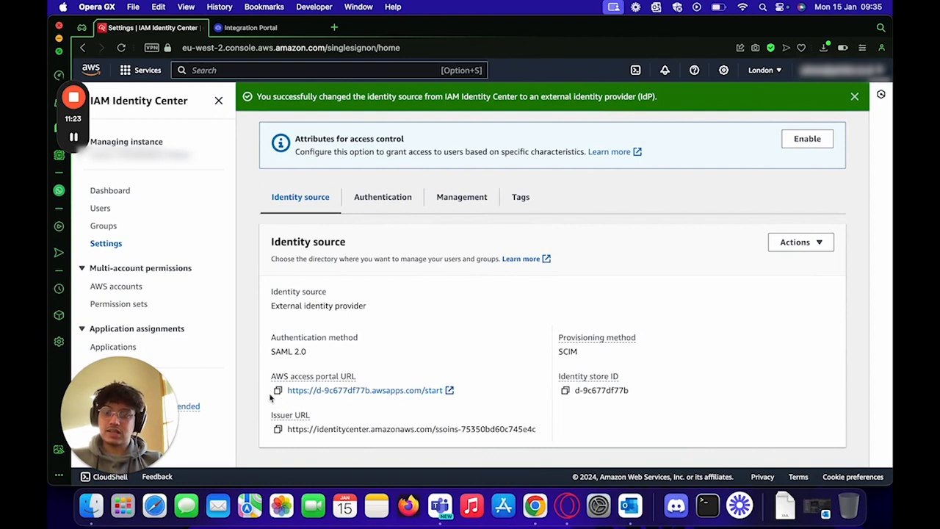
Step: Load the copied access portal URL in Google Chrome, reaching the IDEE AuthN login page
click(534, 506)
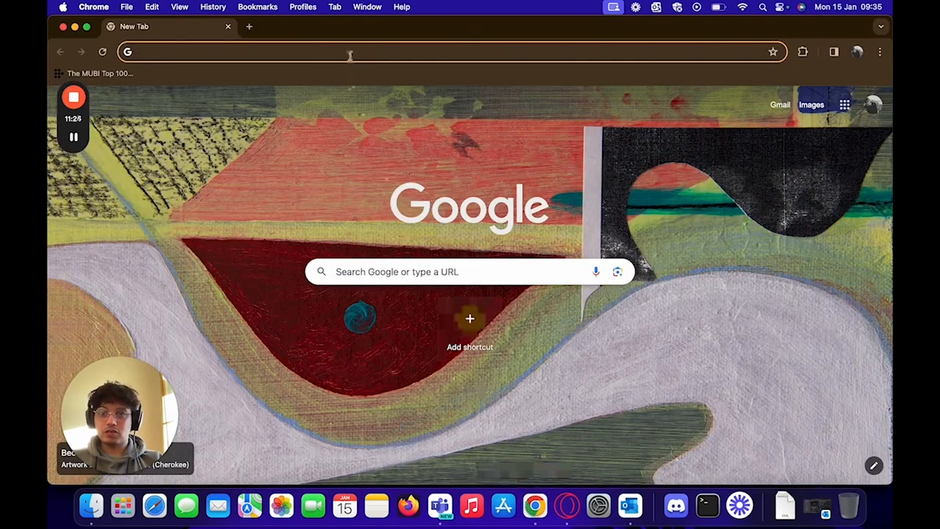
key(super+v)
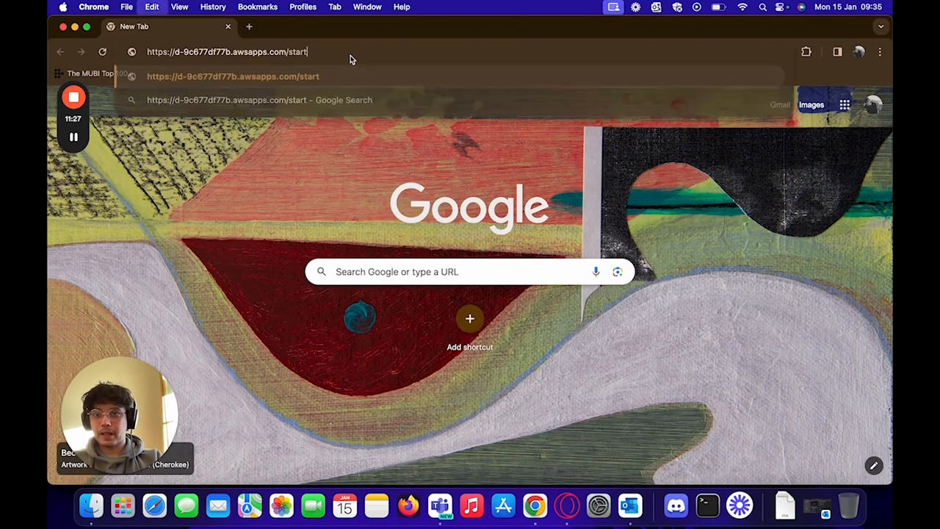
key(Return)
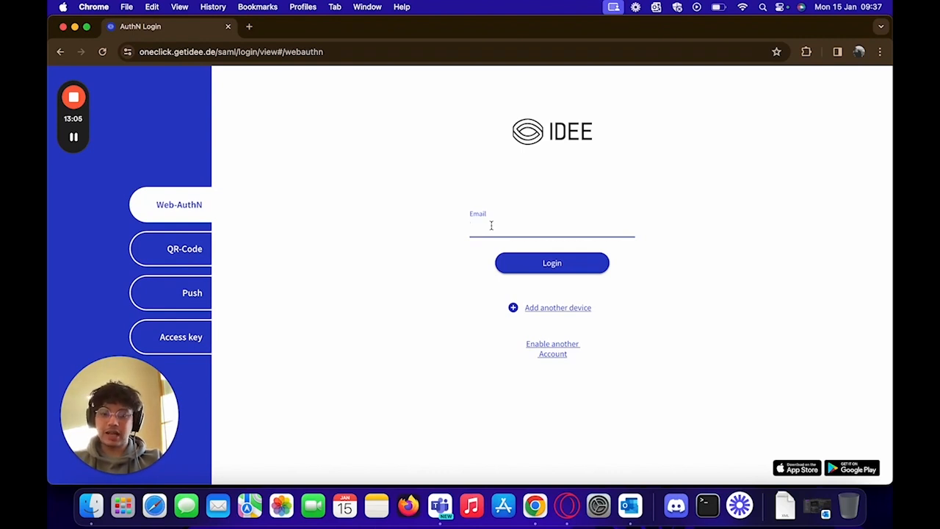
Step: Enter the test user's e-mail on IDEE AuthN Login and log in with the passkey
text(den)
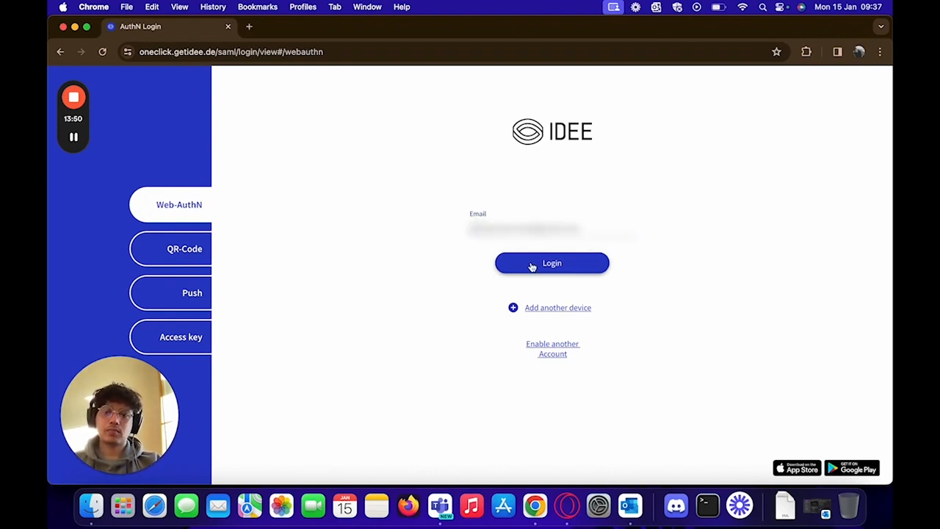
click(533, 264)
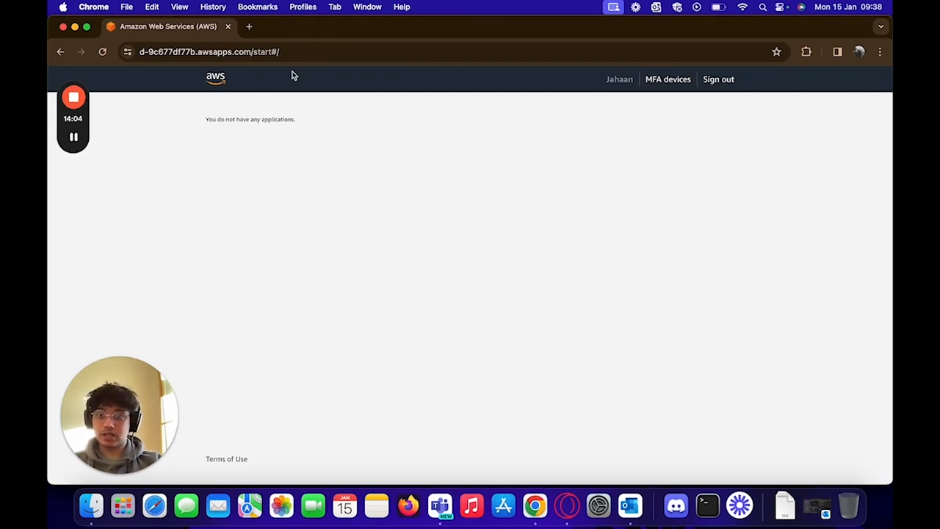
drag(200, 120, 300, 121)
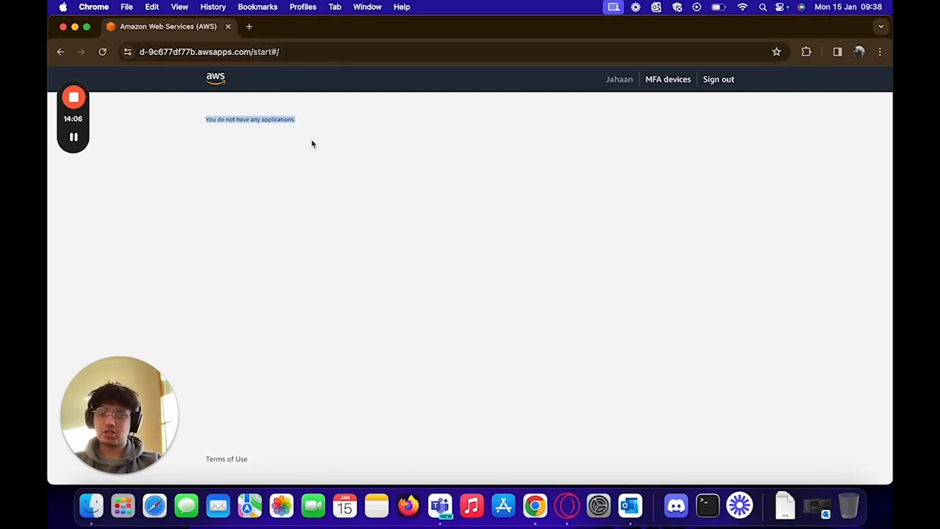
click(313, 148)
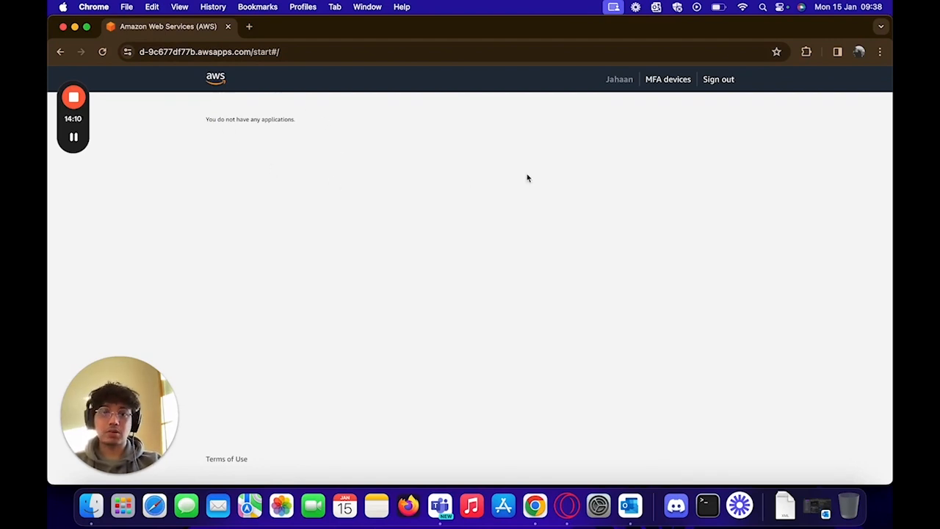
drag(607, 83, 625, 80)
click(600, 88)
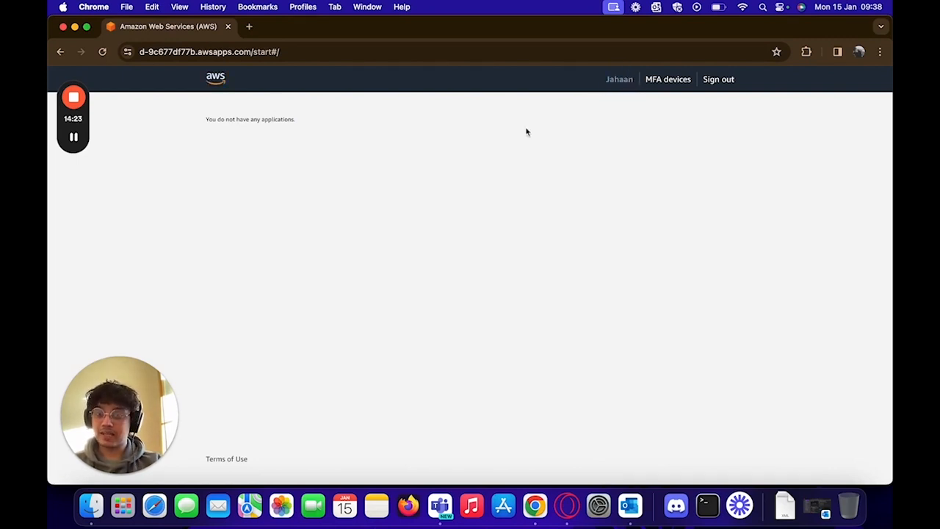